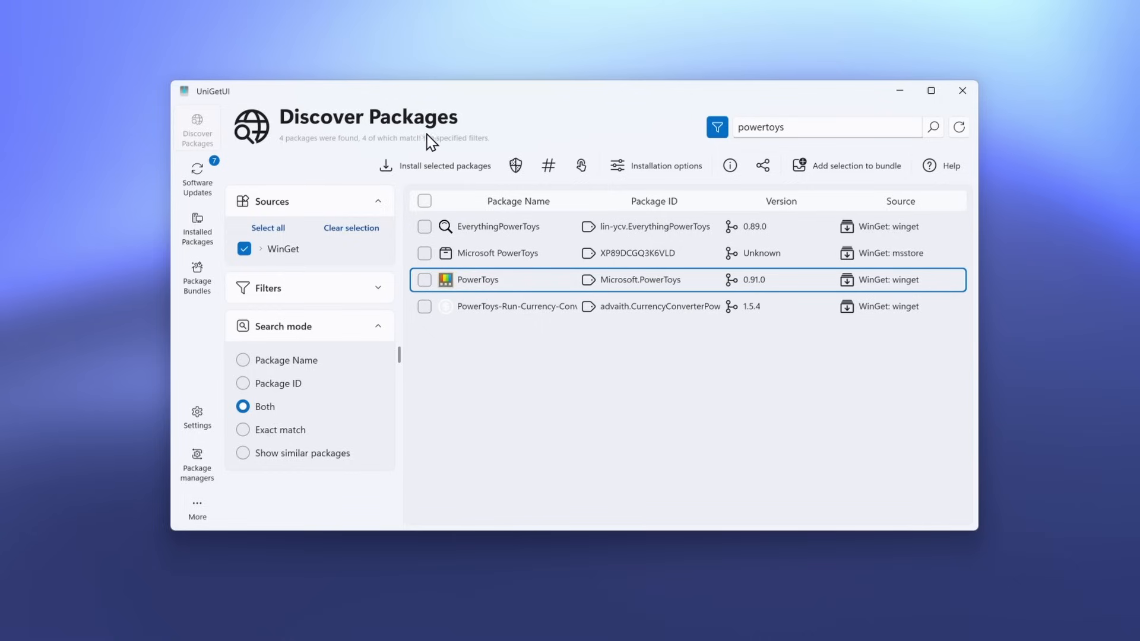
- Clear the leftover PowerToys search selection and bring up the software updates list
{"action": "left_click_drag", "start_coordinate": [804, 127], "coordinate": [739, 128]}
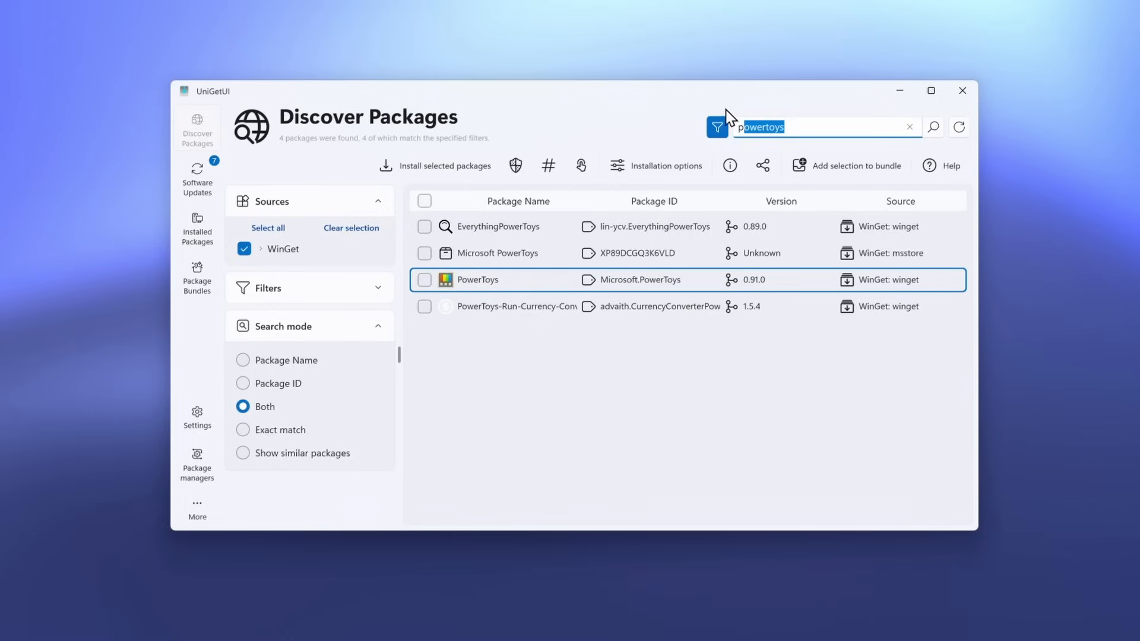
{"action": "left_click", "coordinate": [624, 118]}
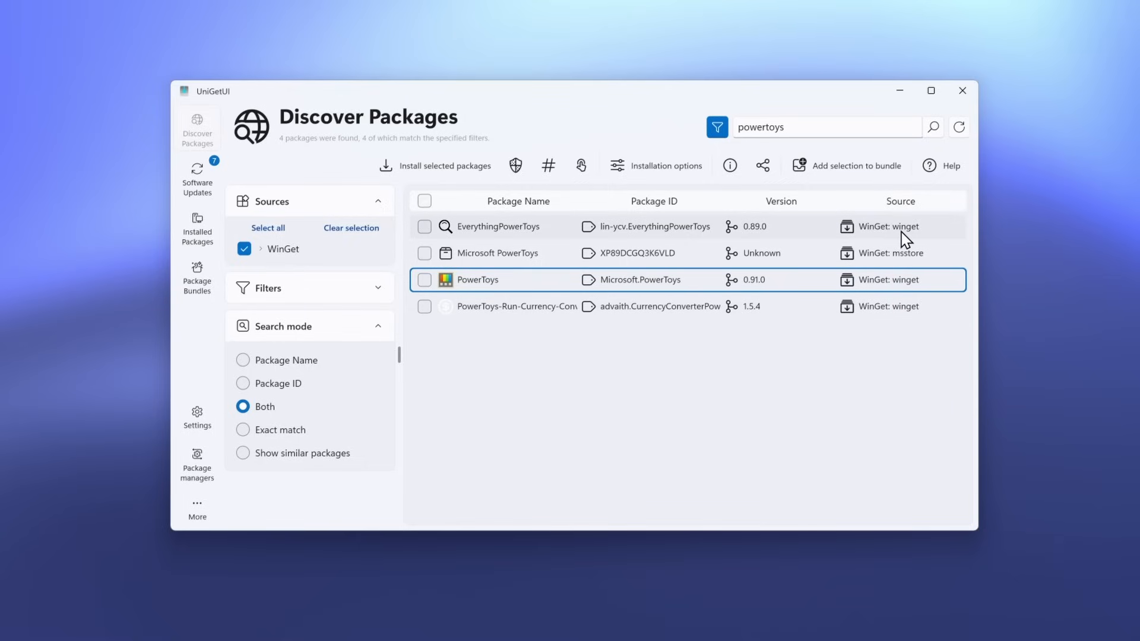
{"action": "left_click", "coordinate": [213, 191]}
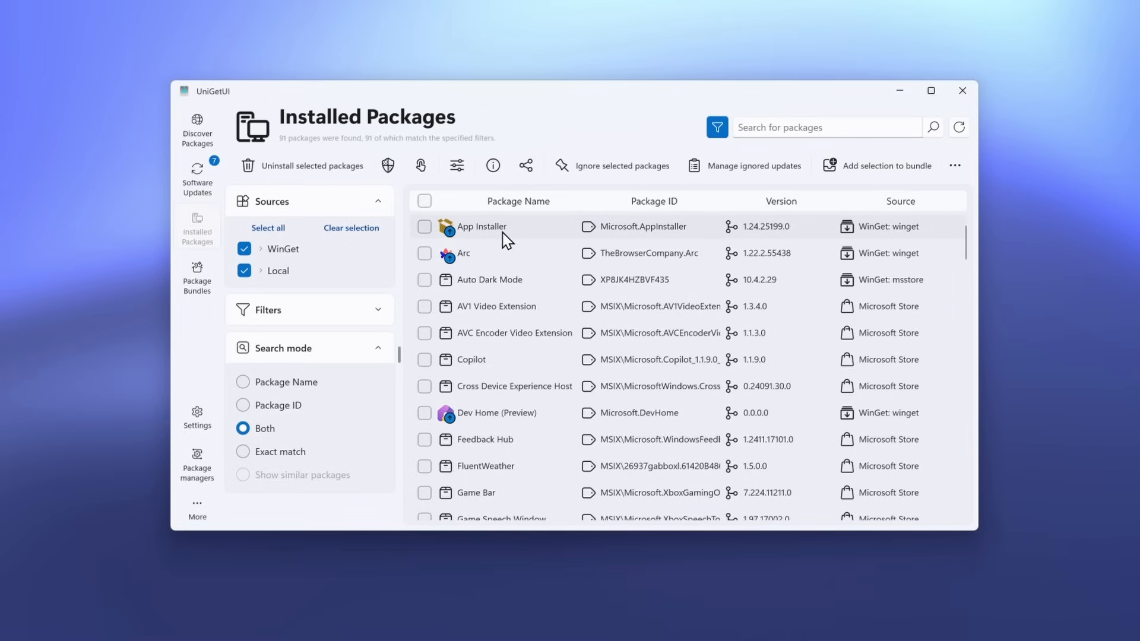
{"action": "scroll", "coordinate": [524, 268], "scroll_direction": "down", "scroll_amount": 2}
{"action": "scroll", "coordinate": [523, 277], "scroll_direction": "down", "scroll_amount": 3}
{"action": "mouse_move", "coordinate": [967, 260]}
{"action": "left_mouse_down"}
{"action": "mouse_move", "coordinate": [974, 488]}
{"action": "mouse_move", "coordinate": [969, 241]}
{"action": "left_mouse_up"}
{"action": "scroll", "coordinate": [933, 318], "scroll_direction": "down", "scroll_amount": 1}
{"action": "scroll", "coordinate": [926, 316], "scroll_direction": "down", "scroll_amount": 2}
{"action": "scroll", "coordinate": [921, 311], "scroll_direction": "down", "scroll_amount": 4}
{"action": "scroll", "coordinate": [921, 311], "scroll_direction": "down", "scroll_amount": 2}
{"action": "scroll", "coordinate": [921, 311], "scroll_direction": "down", "scroll_amount": 3}
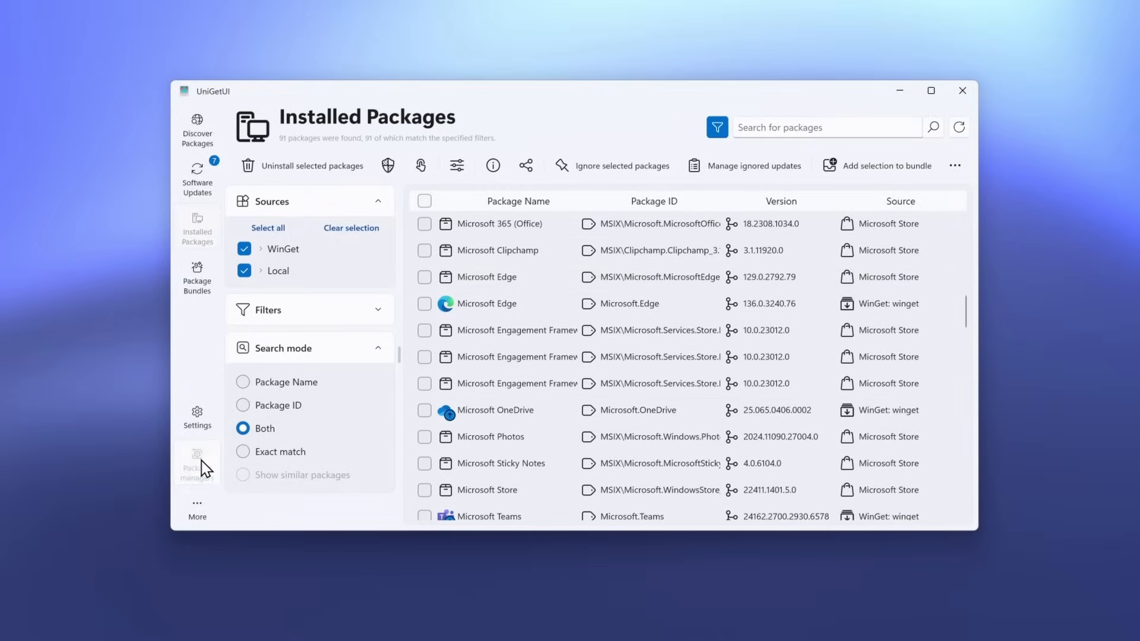
- Review the enabled package managers, then return to the PowerToys search results
{"action": "left_click", "coordinate": [202, 460]}
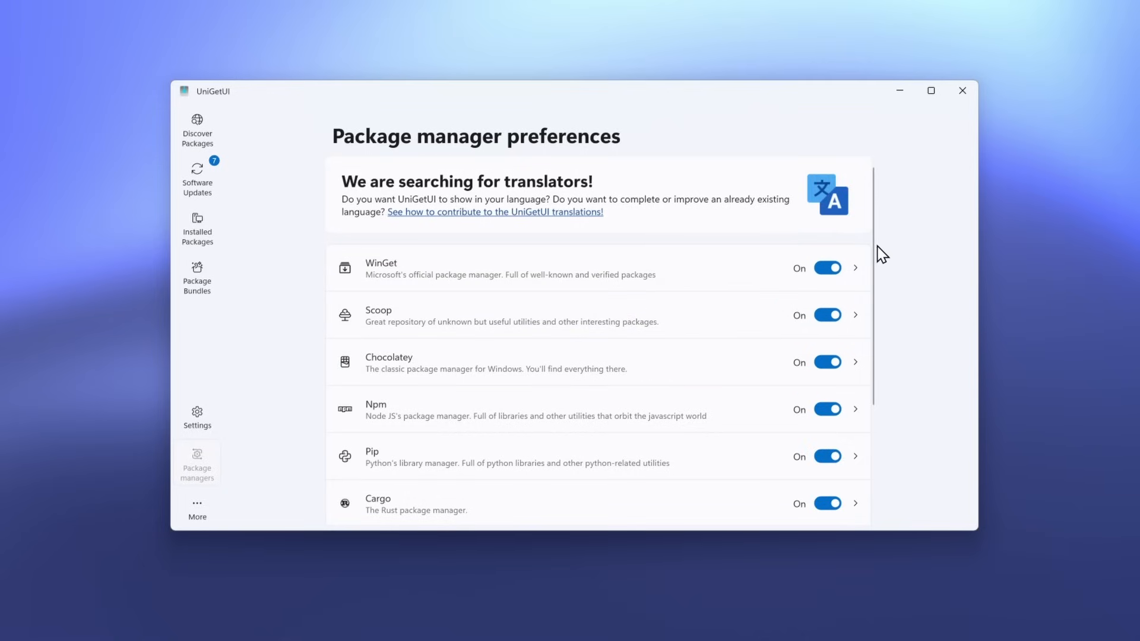
{"action": "scroll", "coordinate": [875, 254], "scroll_direction": "down", "scroll_amount": 1}
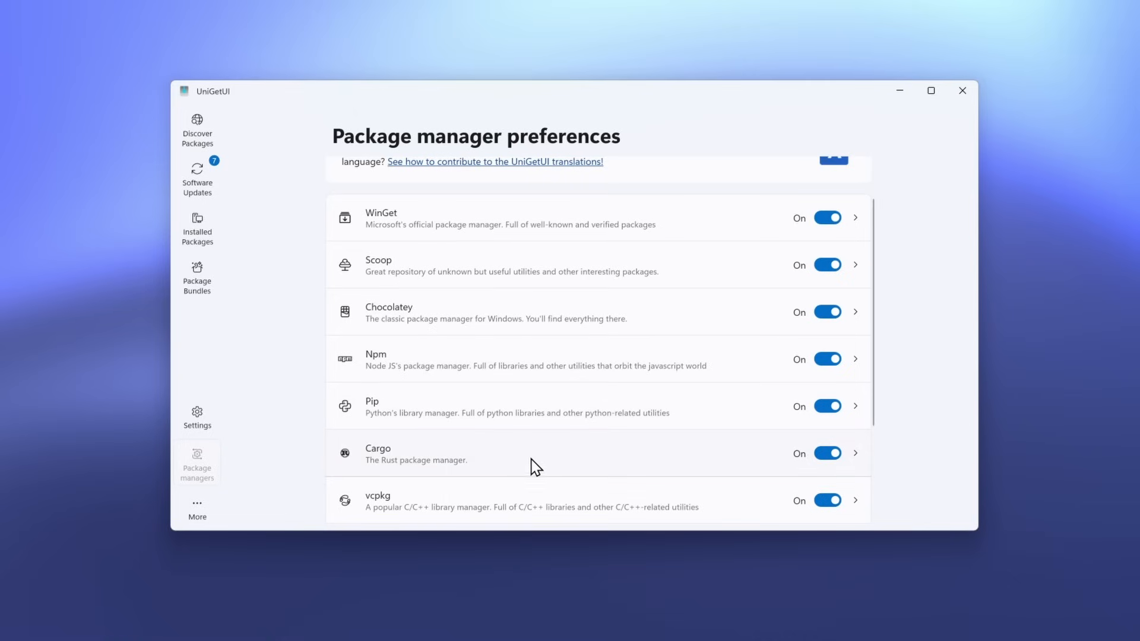
{"action": "scroll", "coordinate": [540, 499], "scroll_direction": "down", "scroll_amount": 3}
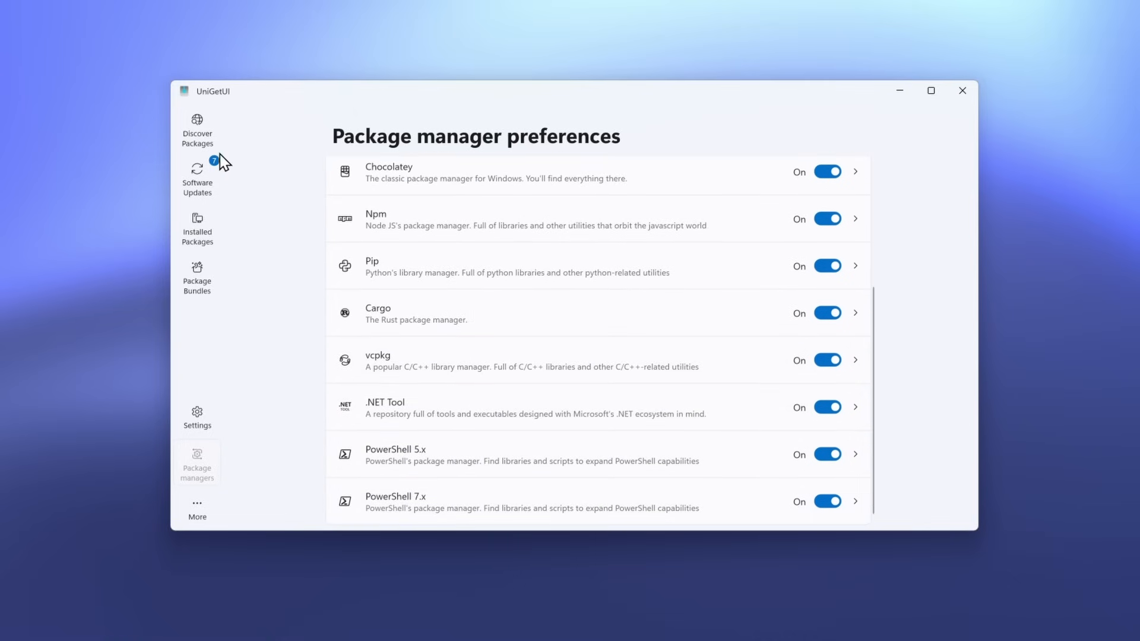
{"action": "left_click", "coordinate": [209, 138]}
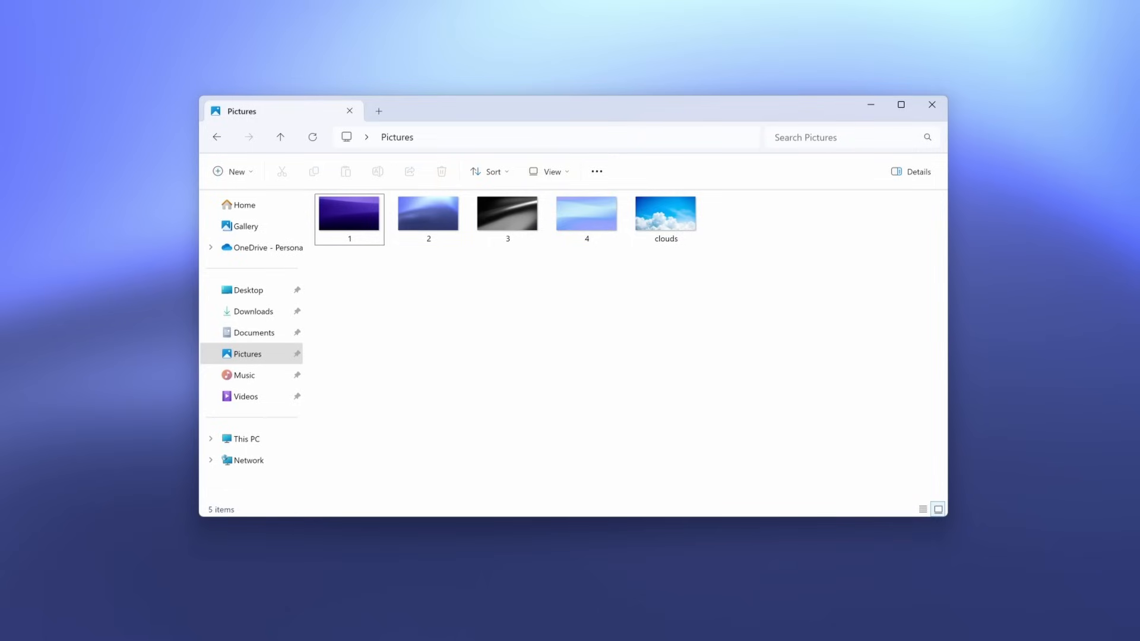
- Bring up QuickLook from the system tray and return focus to the Pictures folder
{"action": "left_click", "coordinate": [1055, 640]}
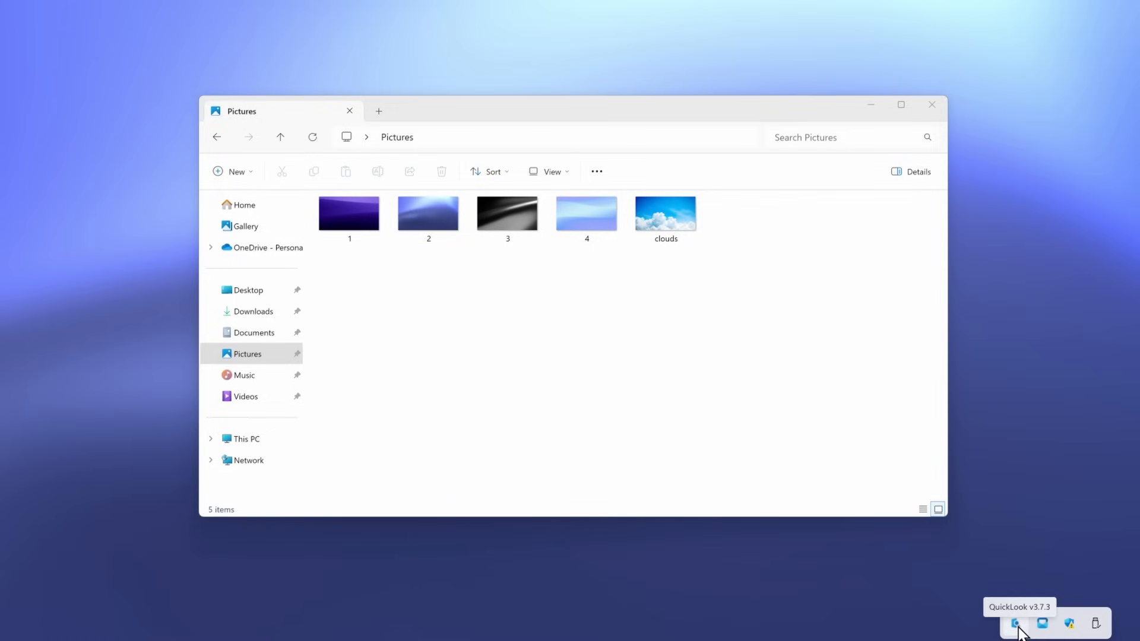
{"action": "left_click", "coordinate": [1019, 627]}
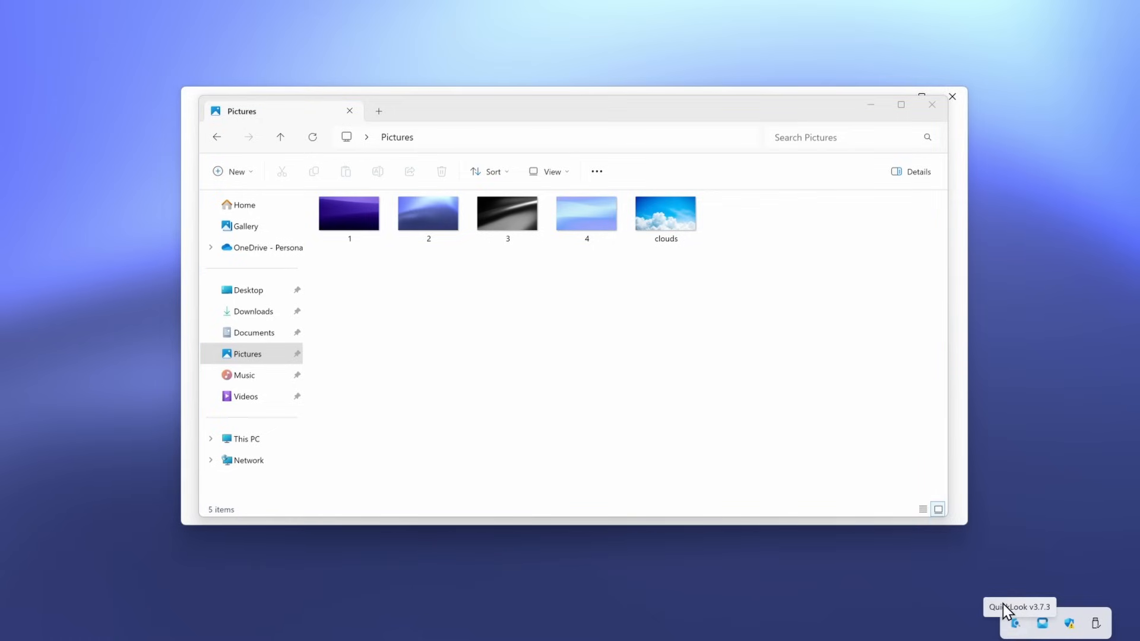
{"action": "left_click", "coordinate": [400, 241]}
- Select the images in turn and show the details pane with the clouds image's preview
{"action": "left_click", "coordinate": [672, 229]}
{"action": "left_click", "coordinate": [356, 226]}
{"action": "left_click", "coordinate": [448, 230]}
{"action": "left_click", "coordinate": [531, 226]}
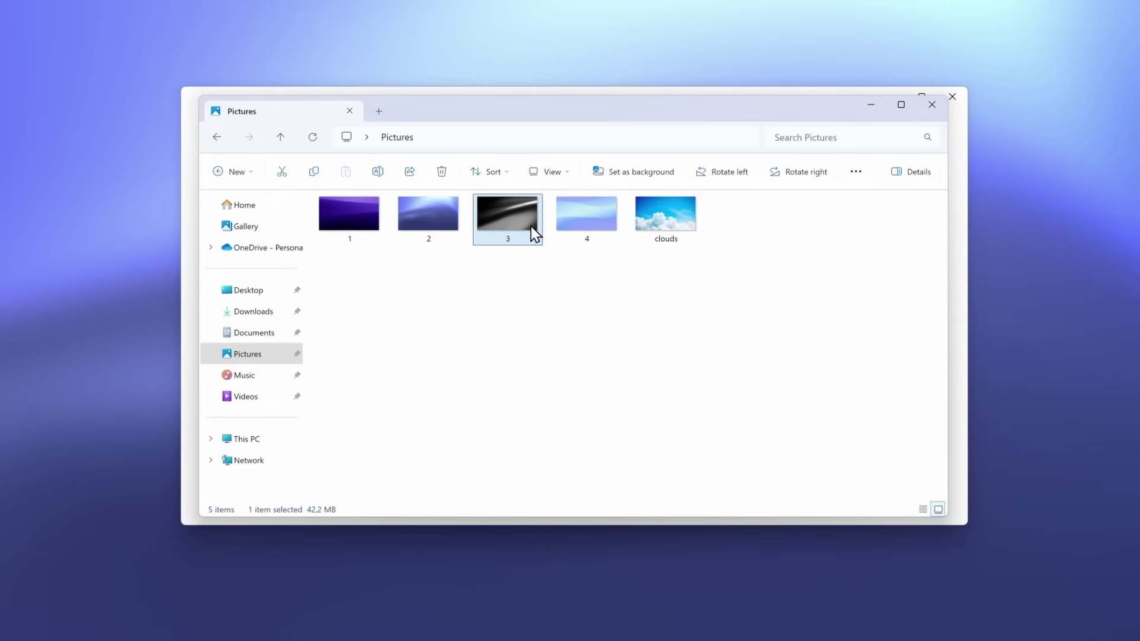
{"action": "left_click", "coordinate": [663, 228]}
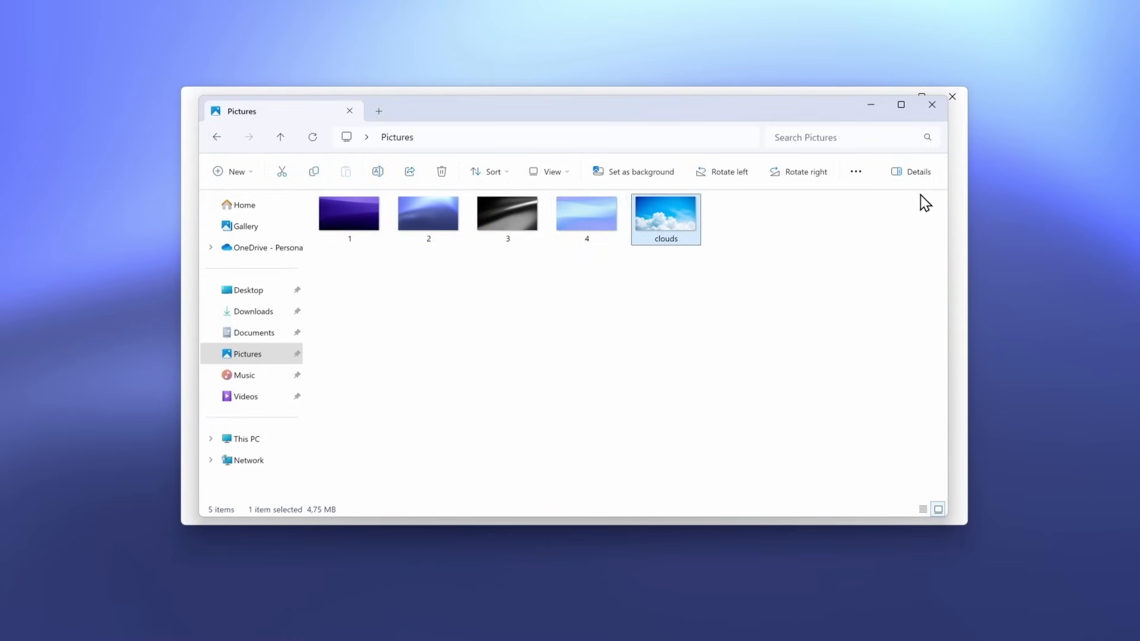
{"action": "left_click", "coordinate": [913, 176]}
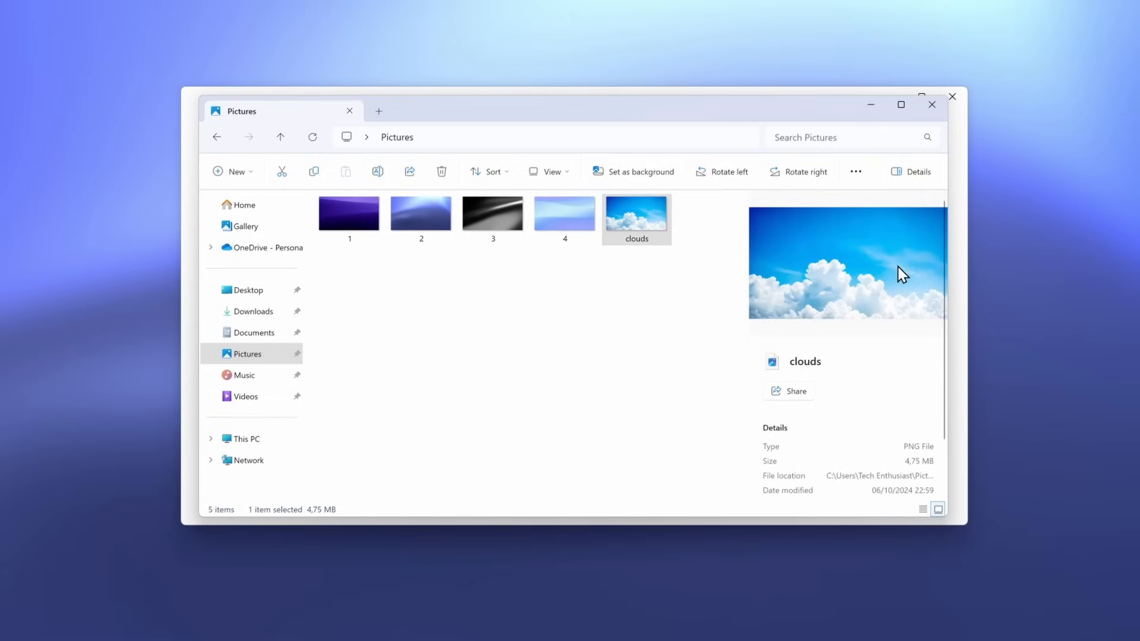
{"action": "left_click", "coordinate": [674, 280]}
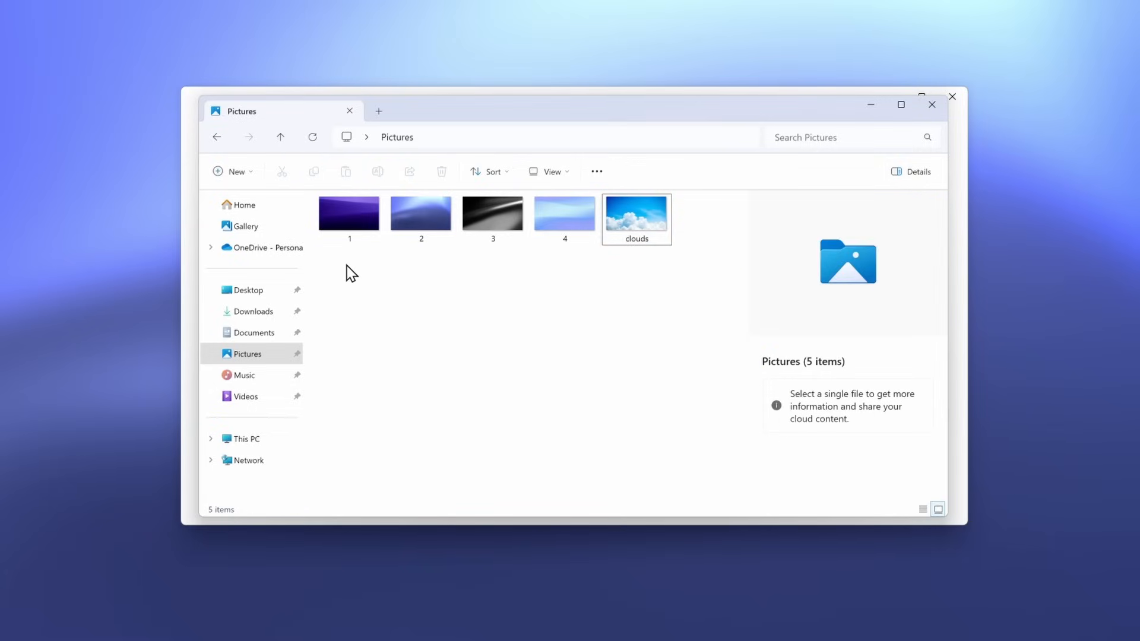
- Quick-preview image 1 at full size with Space, then close the preview
{"action": "left_click", "coordinate": [350, 227]}
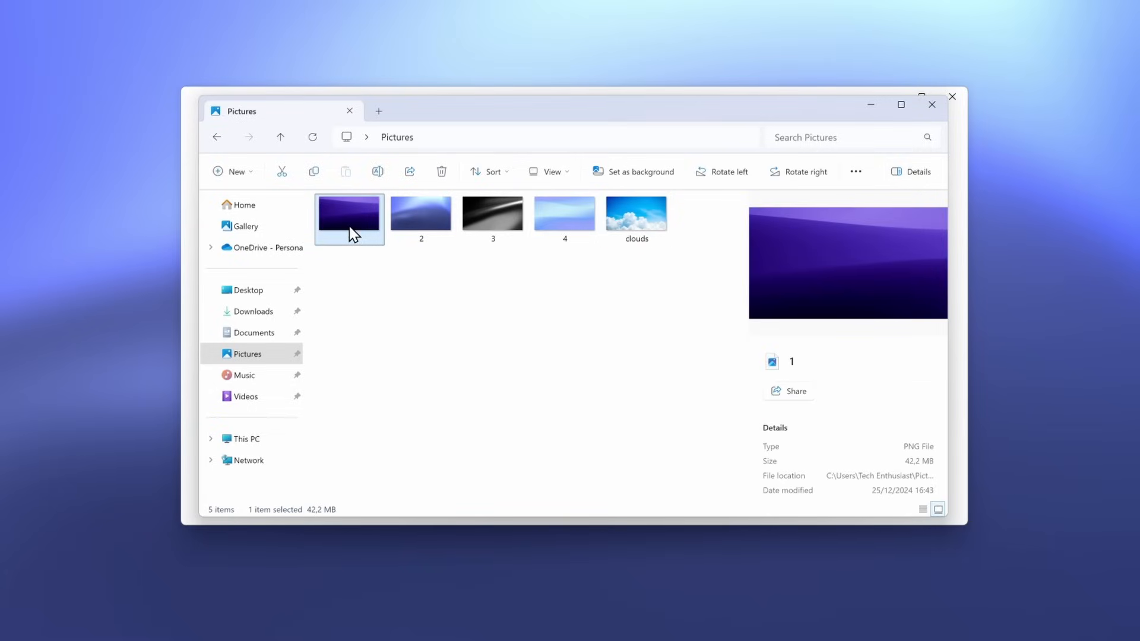
{"action": "key", "text": "space"}
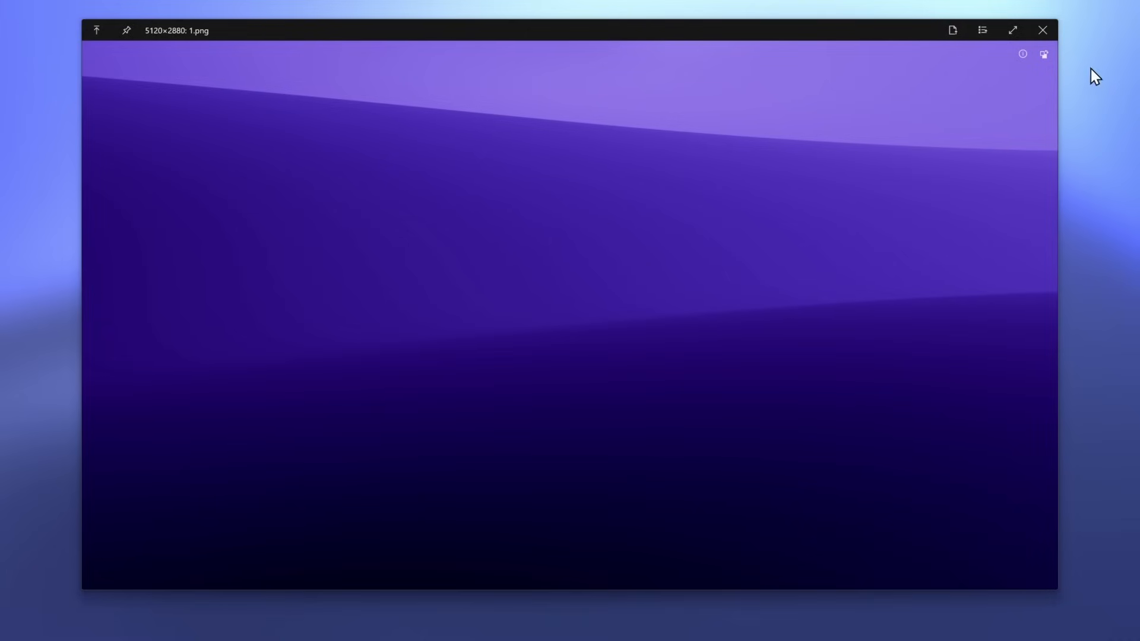
{"action": "left_click", "coordinate": [1047, 32]}
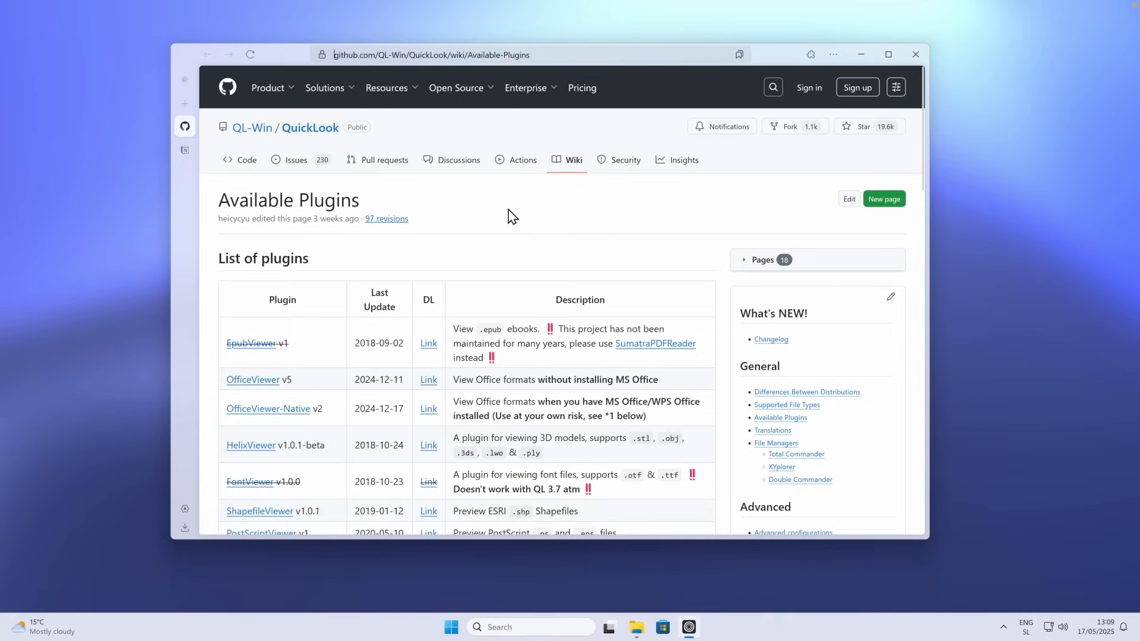
{"action": "scroll", "coordinate": [313, 348], "scroll_direction": "down", "scroll_amount": 3}
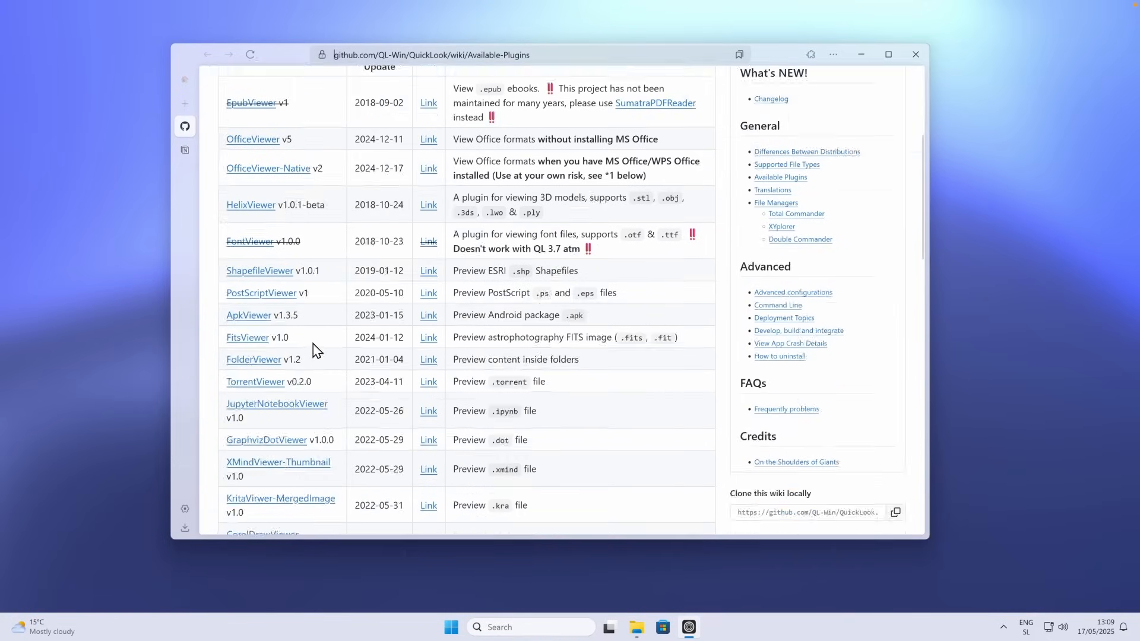
{"action": "scroll", "coordinate": [300, 193], "scroll_direction": "down", "scroll_amount": 2}
{"action": "scroll", "coordinate": [300, 193], "scroll_direction": "up", "scroll_amount": 1}
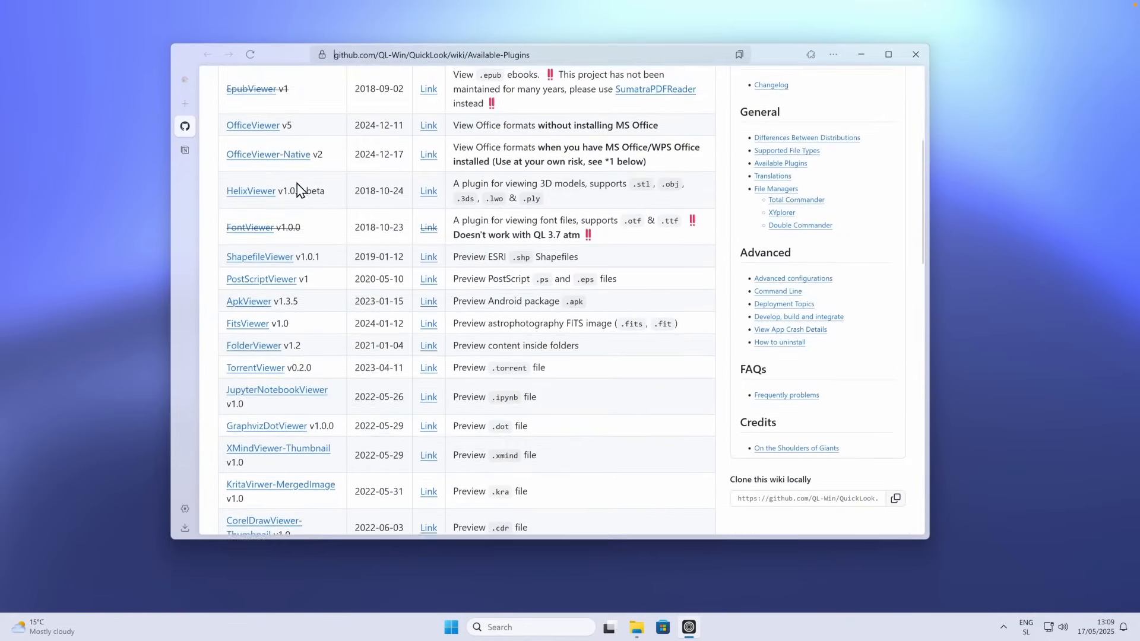
{"action": "scroll", "coordinate": [298, 191], "scroll_direction": "up", "scroll_amount": 3}
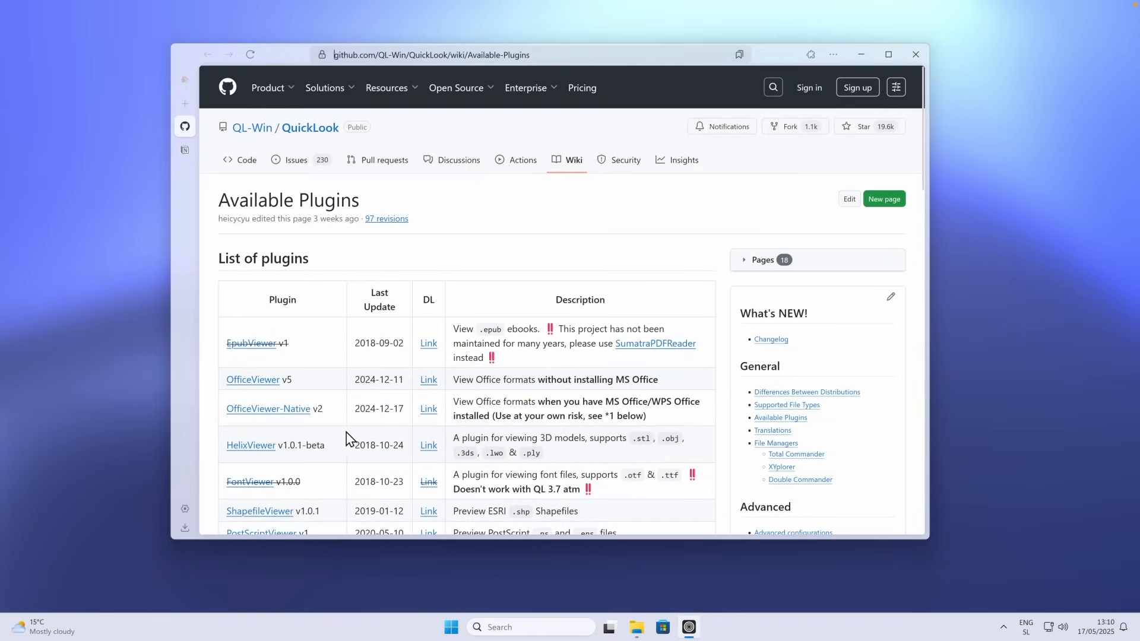
{"action": "scroll", "coordinate": [356, 431], "scroll_direction": "down", "scroll_amount": 2}
{"action": "scroll", "coordinate": [370, 338], "scroll_direction": "down", "scroll_amount": 8}
{"action": "scroll", "coordinate": [378, 241], "scroll_direction": "down", "scroll_amount": 5}
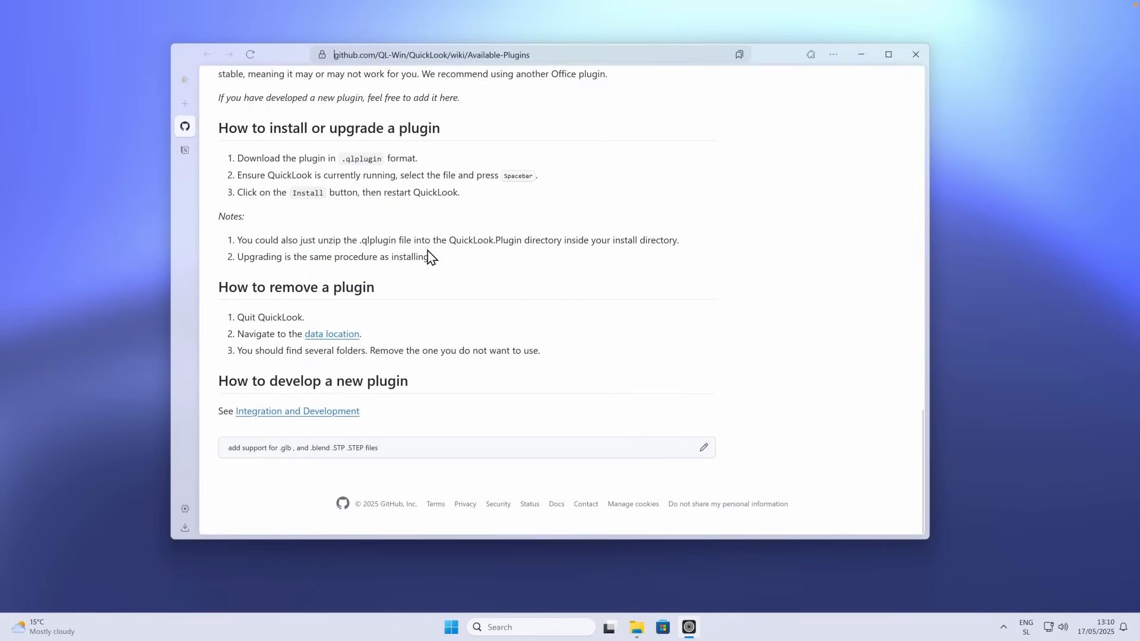
{"action": "scroll", "coordinate": [434, 250], "scroll_direction": "up", "scroll_amount": 2}
{"action": "scroll", "coordinate": [383, 178], "scroll_direction": "up", "scroll_amount": 2}
{"action": "scroll", "coordinate": [386, 213], "scroll_direction": "up", "scroll_amount": 8}
{"action": "scroll", "coordinate": [424, 198], "scroll_direction": "up", "scroll_amount": 3}
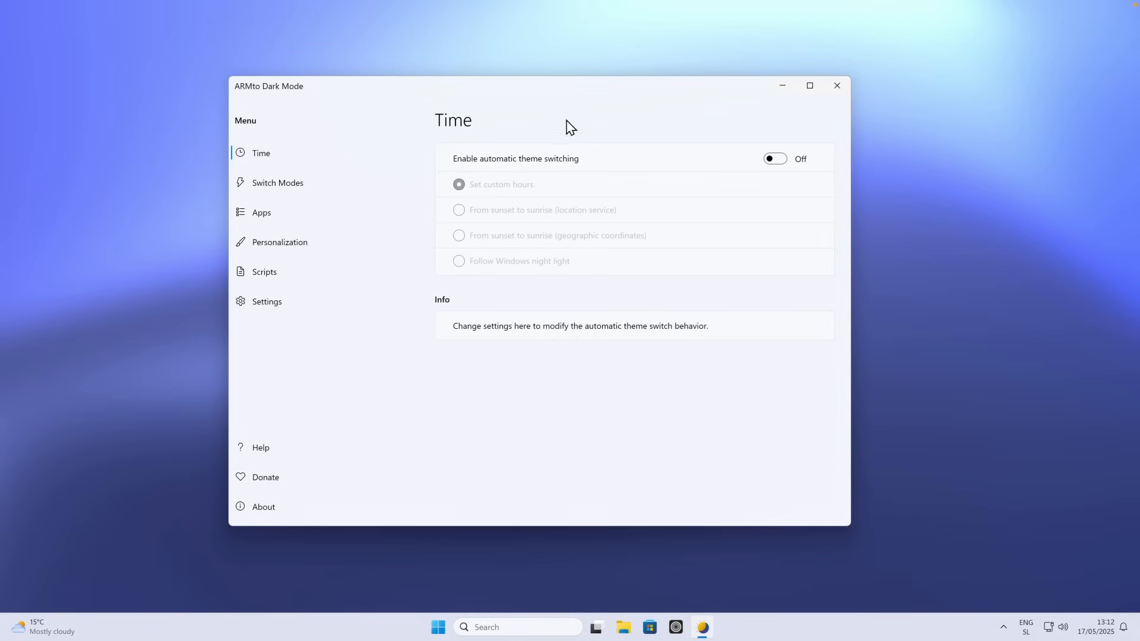
- Enable automatic theme switching following sunset to sunrise from the location service
{"action": "left_click", "coordinate": [774, 160]}
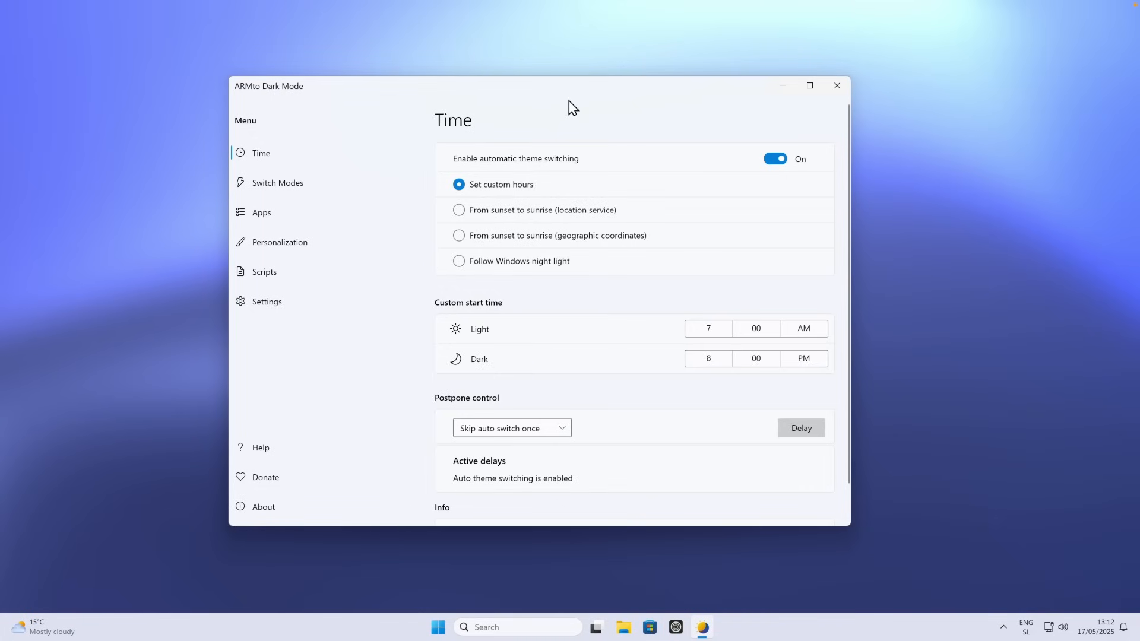
{"action": "left_click", "coordinate": [509, 217]}
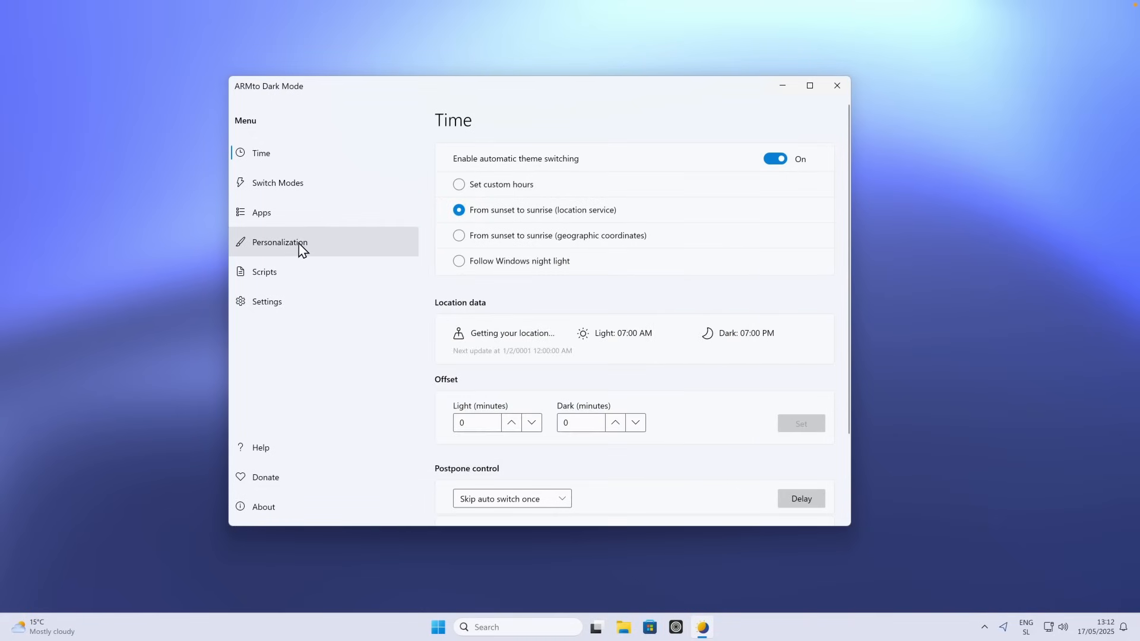
- Enable wallpaper switching in Personalization, keeping the multi-monitor picture wallpaper type
{"action": "left_click", "coordinate": [300, 247]}
{"action": "left_click", "coordinate": [509, 220]}
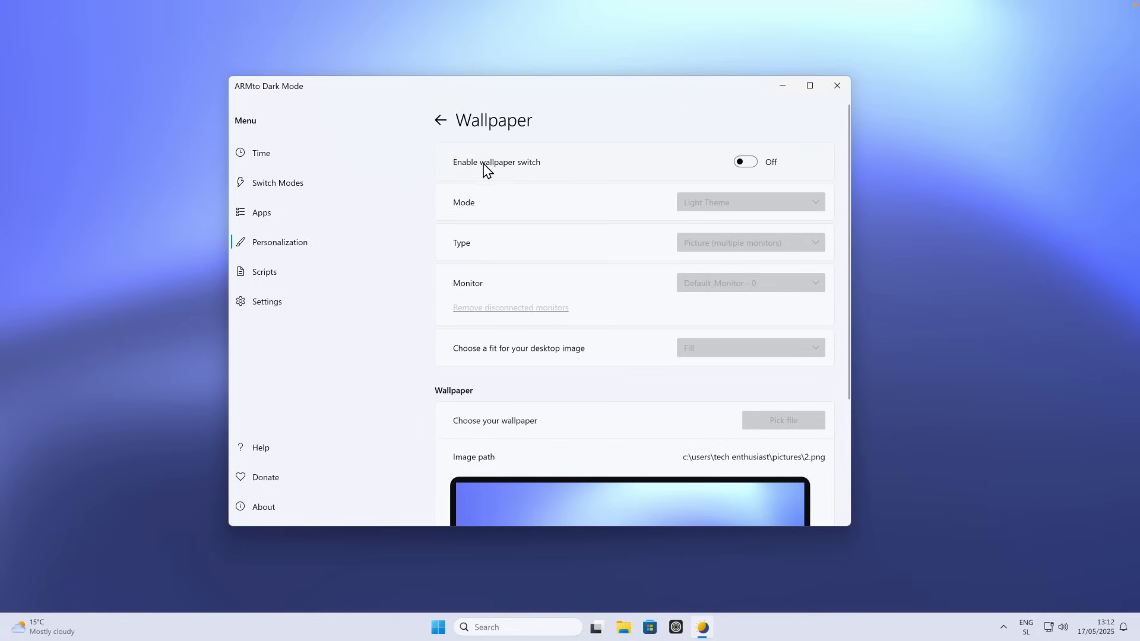
{"action": "left_click", "coordinate": [742, 163]}
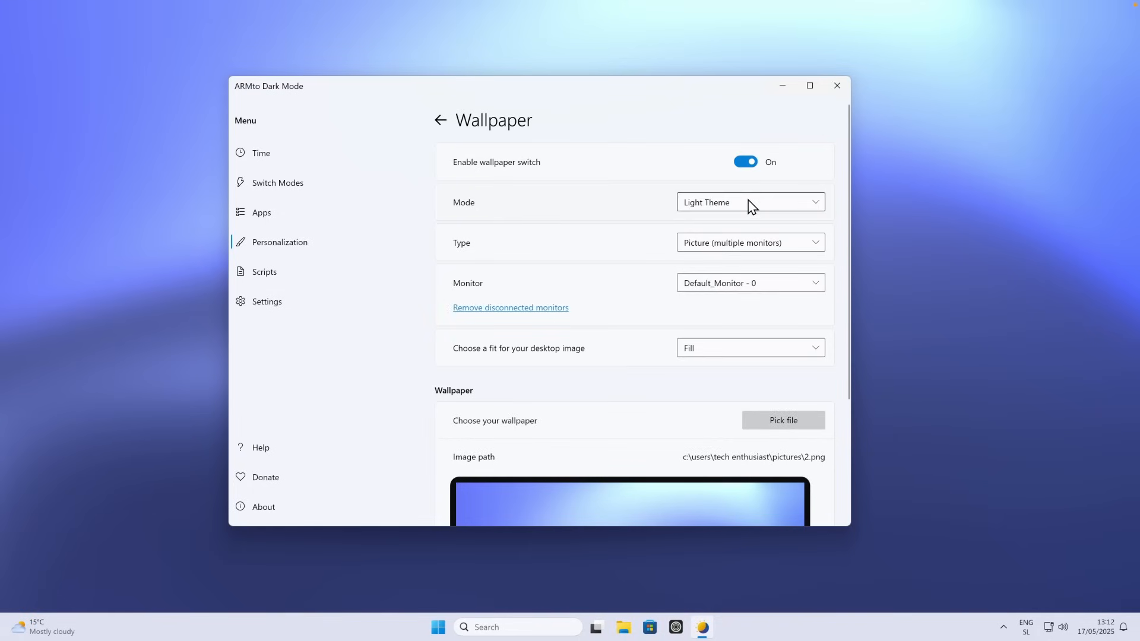
{"action": "left_click", "coordinate": [727, 251]}
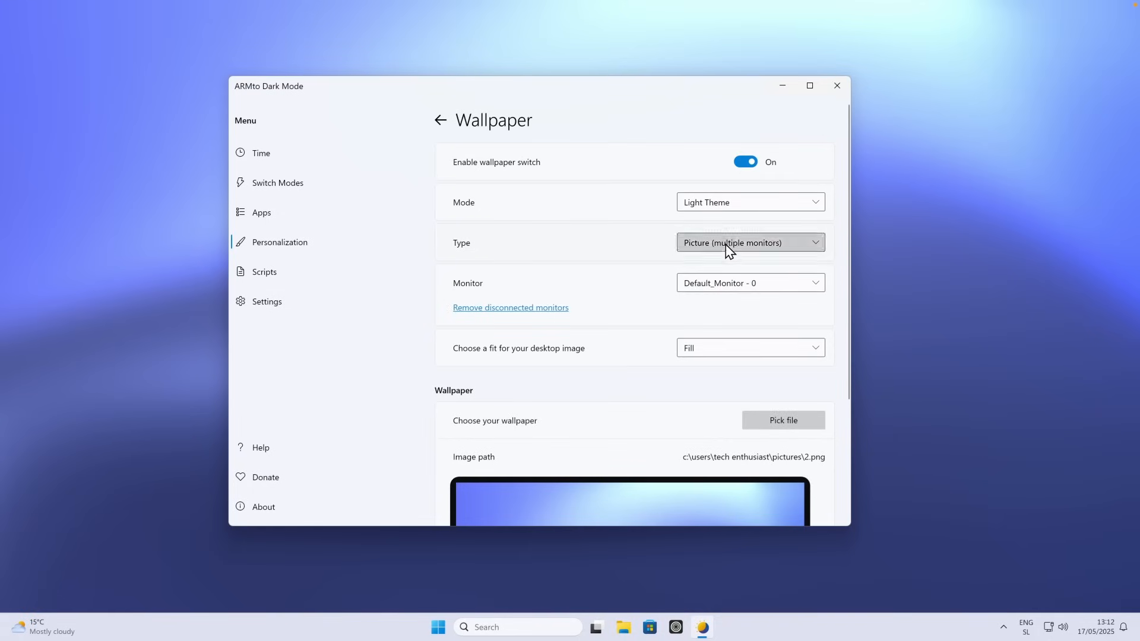
{"action": "left_click", "coordinate": [727, 250]}
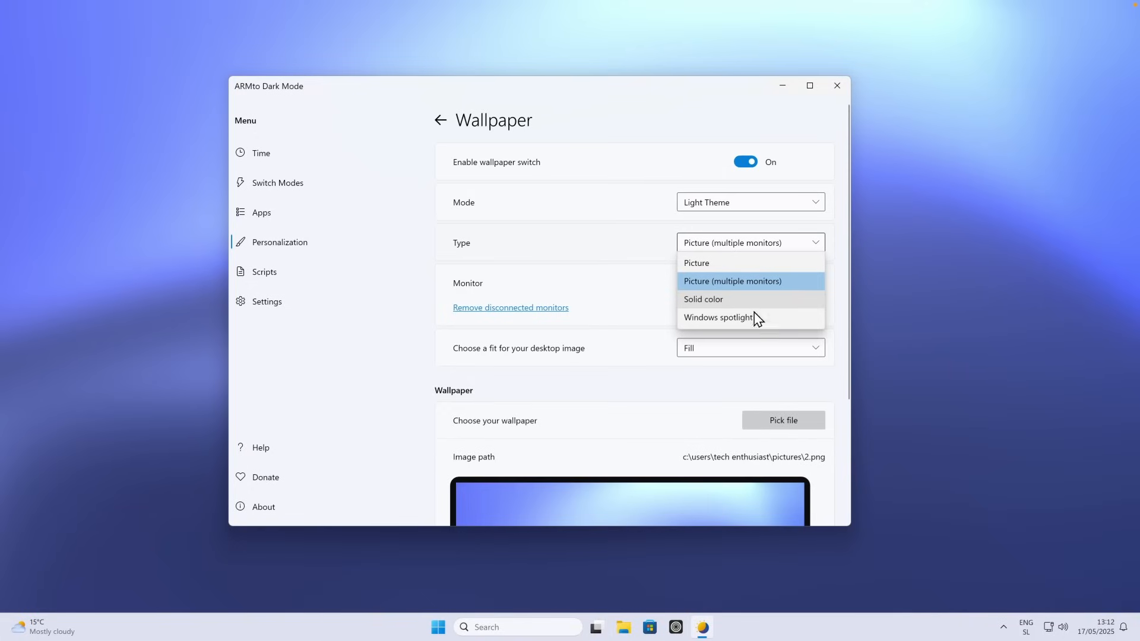
{"action": "left_click", "coordinate": [730, 250]}
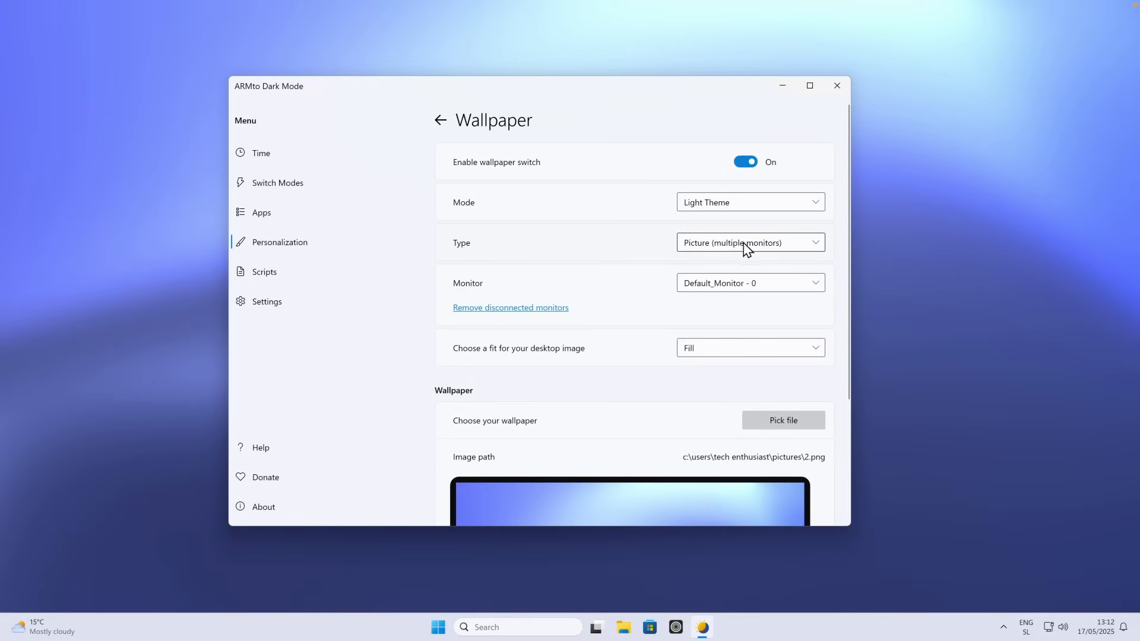
{"action": "scroll", "coordinate": [632, 321], "scroll_direction": "down", "scroll_amount": 2}
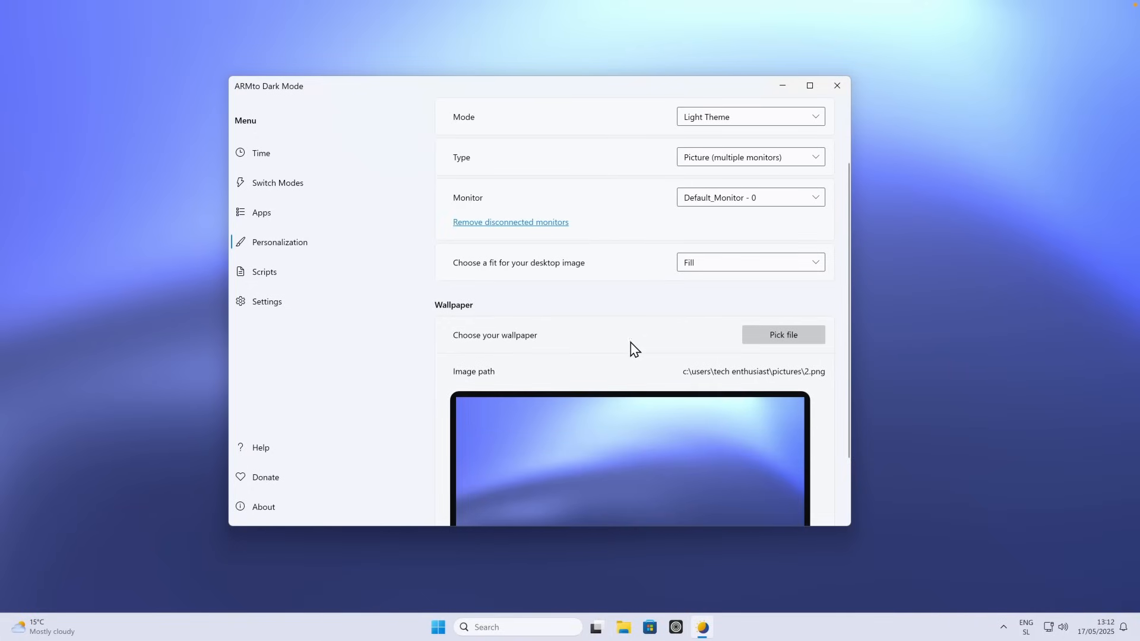
- Assign 2.png as the light-theme wallpaper, then switch the mode to Dark Theme
{"action": "left_click", "coordinate": [790, 344]}
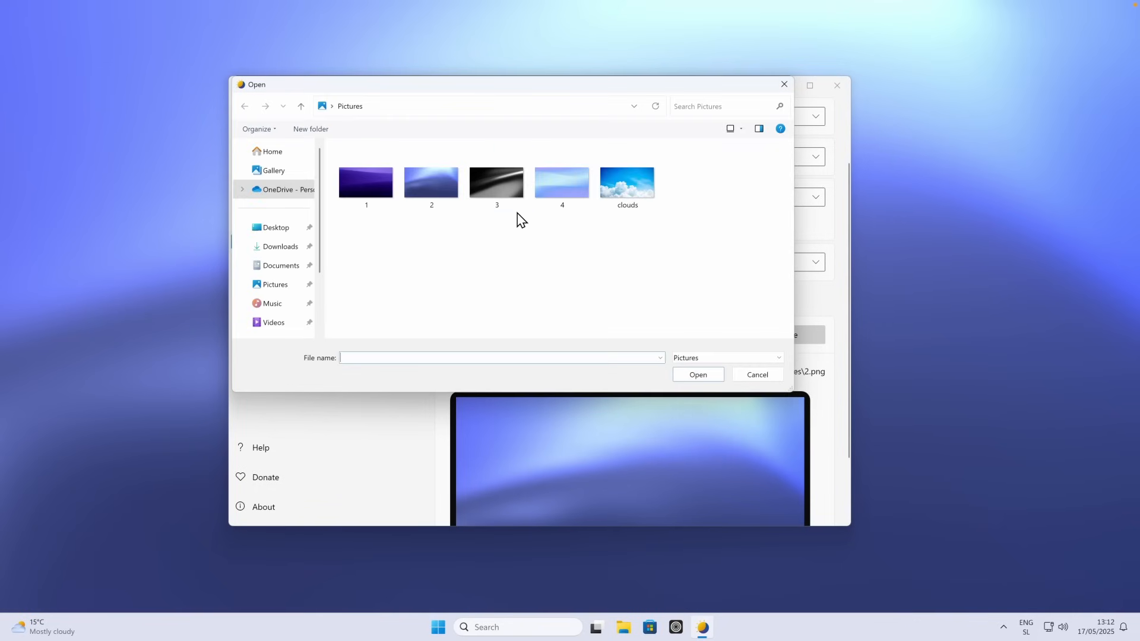
{"action": "left_click", "coordinate": [427, 194]}
{"action": "left_click", "coordinate": [704, 375]}
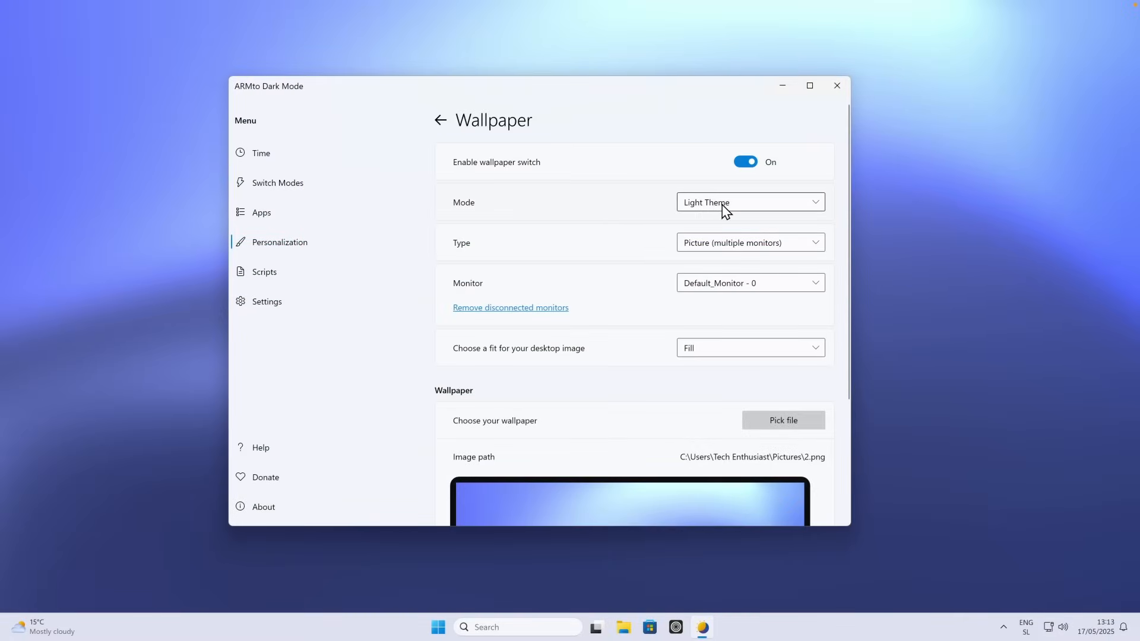
{"action": "left_click", "coordinate": [723, 209]}
{"action": "left_click", "coordinate": [717, 242]}
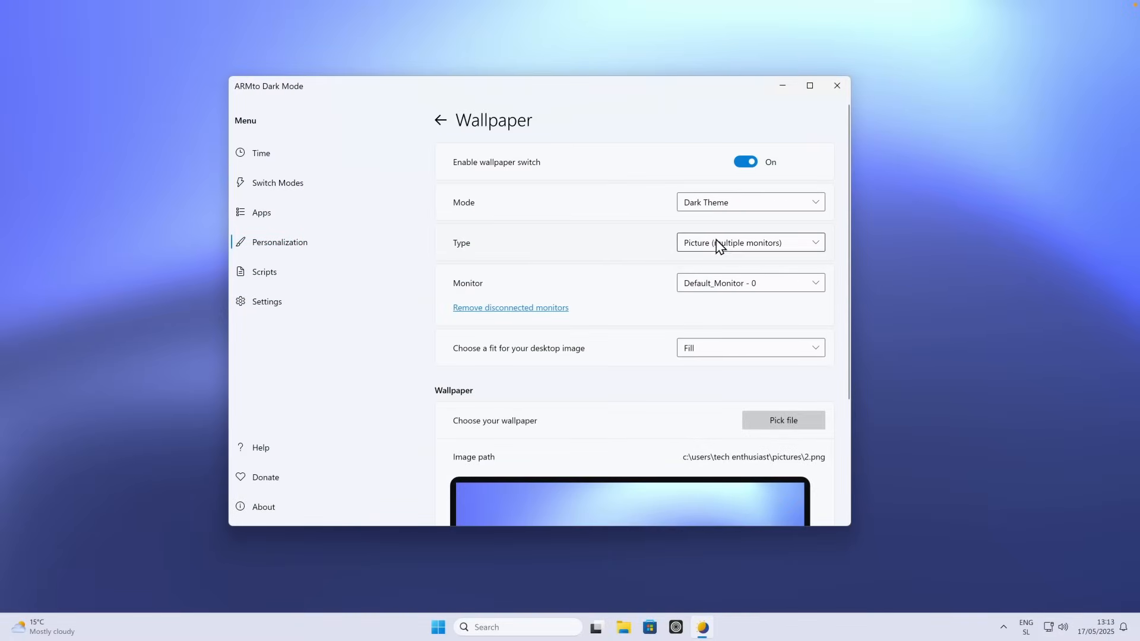
{"action": "scroll", "coordinate": [663, 350], "scroll_direction": "down", "scroll_amount": 2}
{"action": "scroll", "coordinate": [664, 350], "scroll_direction": "down", "scroll_amount": 2}
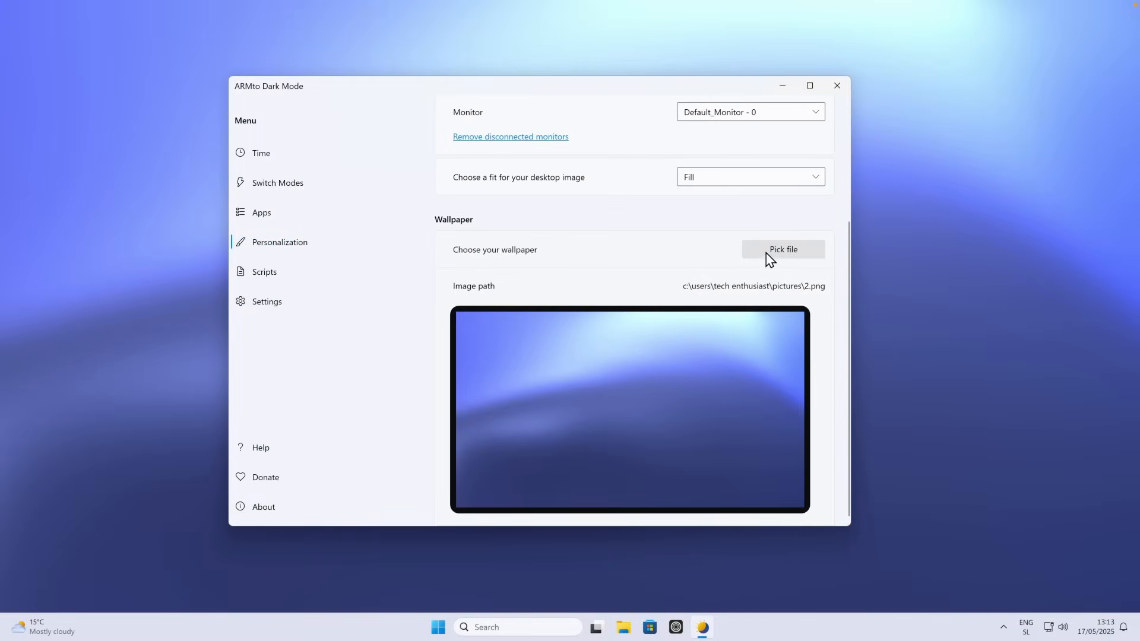
{"action": "scroll", "coordinate": [639, 378], "scroll_direction": "up", "scroll_amount": 4}
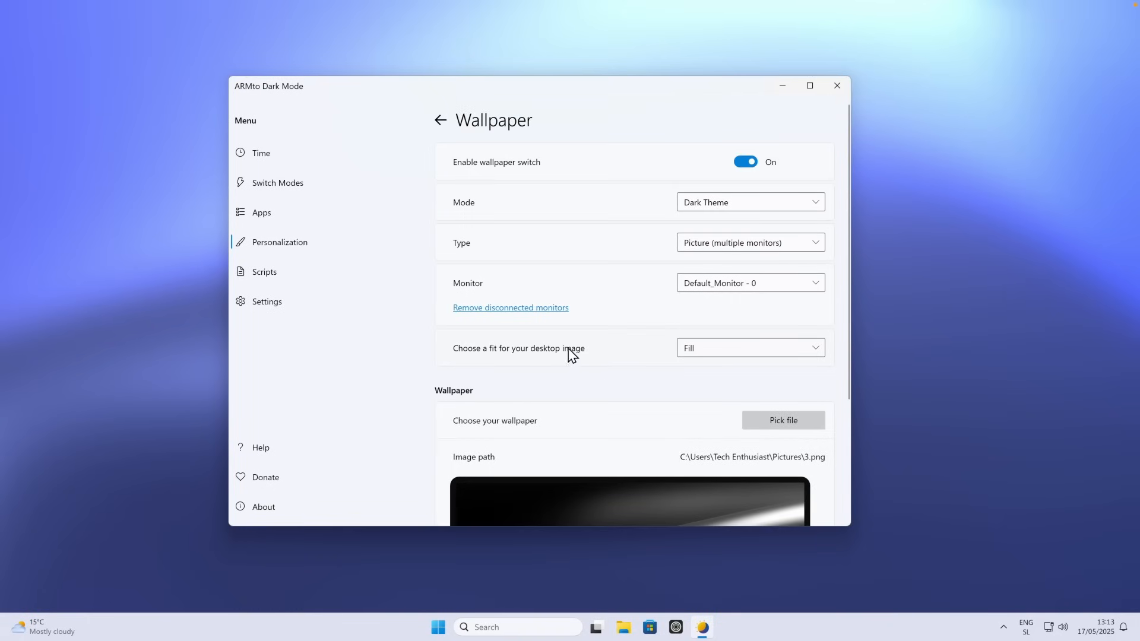
- Leave the wallpaper settings and open the Time page for automatic theme switching
{"action": "key", "text": "alt+Left"}
{"action": "left_click", "coordinate": [514, 203]}
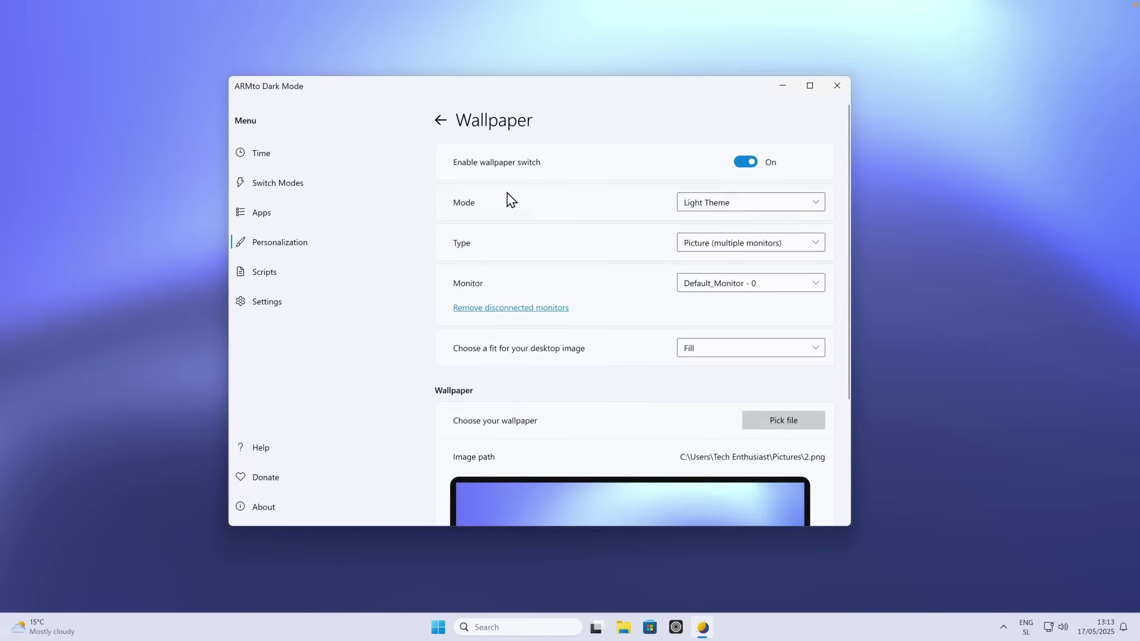
{"action": "left_click", "coordinate": [440, 125]}
{"action": "left_click", "coordinate": [318, 157]}
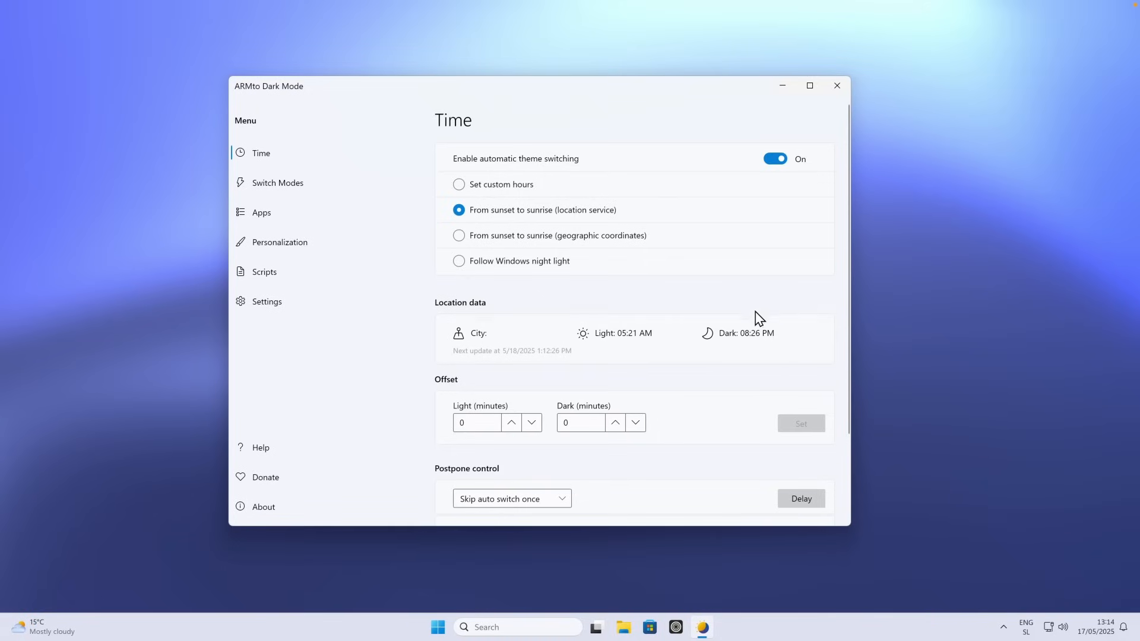
{"action": "scroll", "coordinate": [738, 336], "scroll_direction": "down", "scroll_amount": 3}
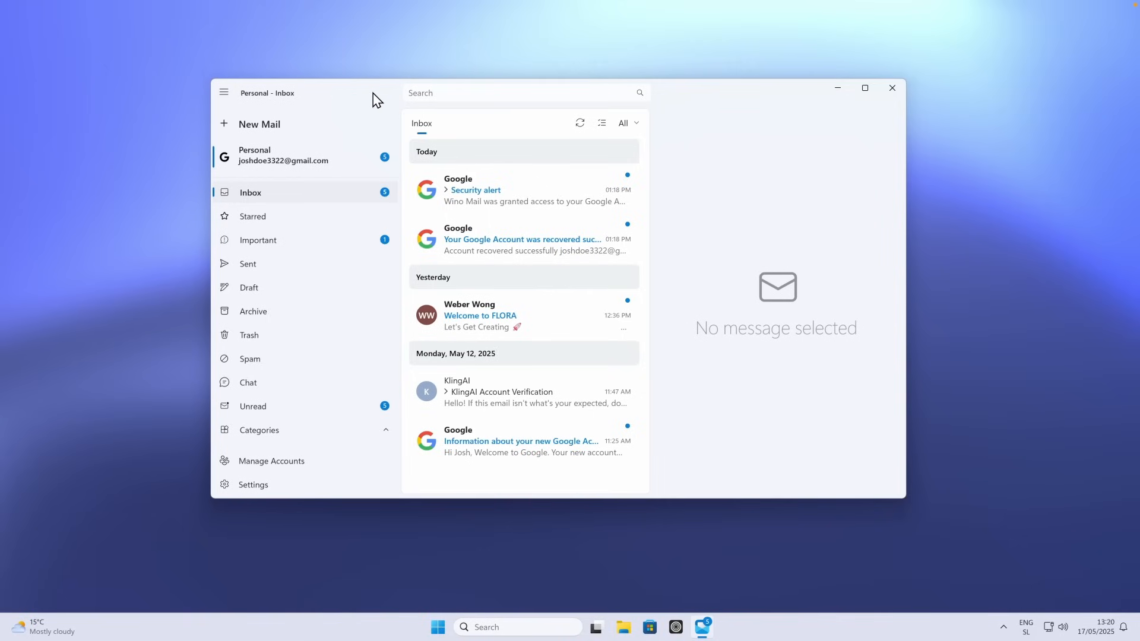
- Reposition the Wino Mail window showing the Personal inbox slightly
{"action": "left_click_drag", "start_coordinate": [366, 96], "coordinate": [386, 105]}
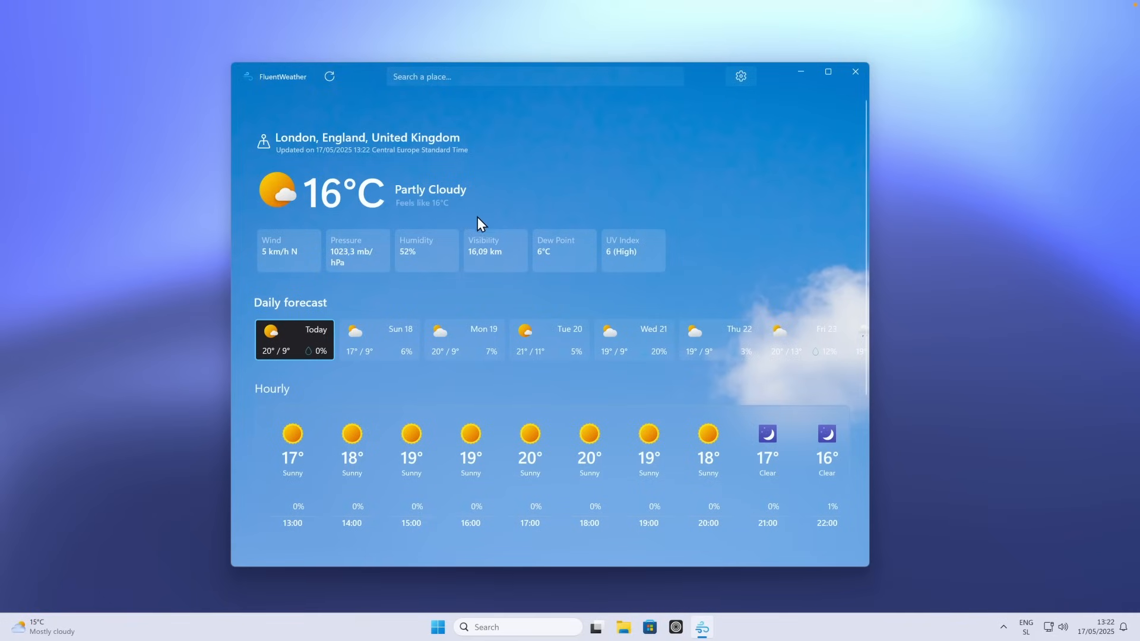
- Check each day's hourly forecast from Sun 18 to Fri 23, then refresh London's weather data
{"action": "left_click", "coordinate": [377, 333]}
{"action": "left_click", "coordinate": [495, 330]}
{"action": "left_click", "coordinate": [560, 335]}
{"action": "left_click", "coordinate": [637, 322]}
{"action": "left_click", "coordinate": [743, 328]}
{"action": "left_click", "coordinate": [802, 337]}
{"action": "left_click", "coordinate": [310, 336]}
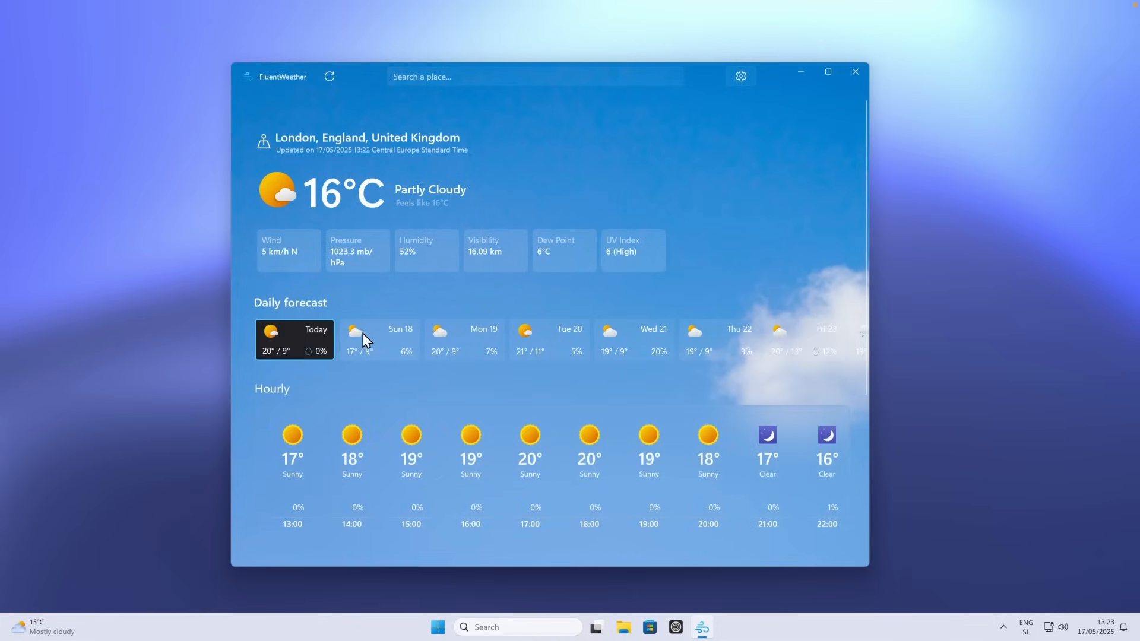
{"action": "scroll", "coordinate": [473, 338], "scroll_direction": "right", "scroll_amount": 3}
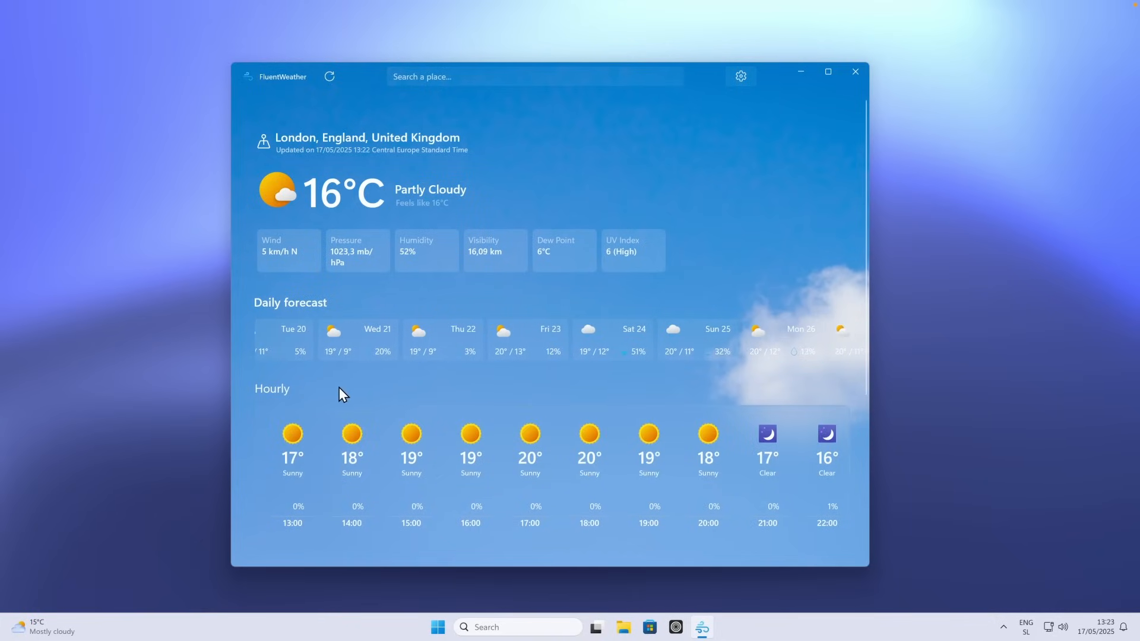
{"action": "scroll", "coordinate": [458, 458], "scroll_direction": "right", "scroll_amount": 3}
{"action": "scroll", "coordinate": [662, 464], "scroll_direction": "right", "scroll_amount": 3}
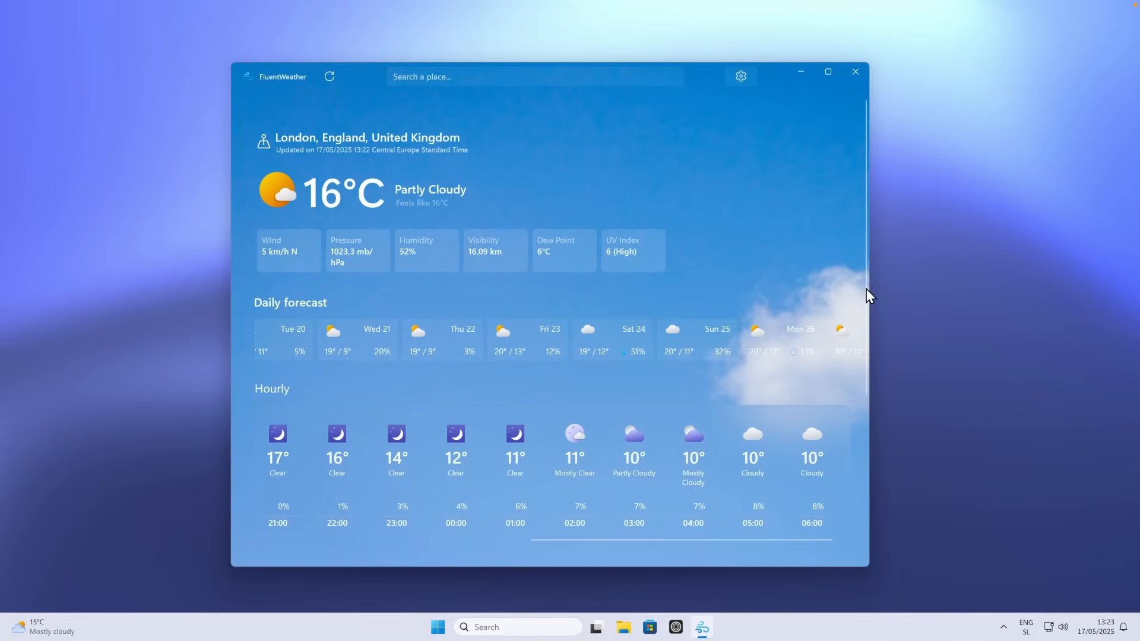
{"action": "left_click_drag", "start_coordinate": [867, 294], "coordinate": [864, 501]}
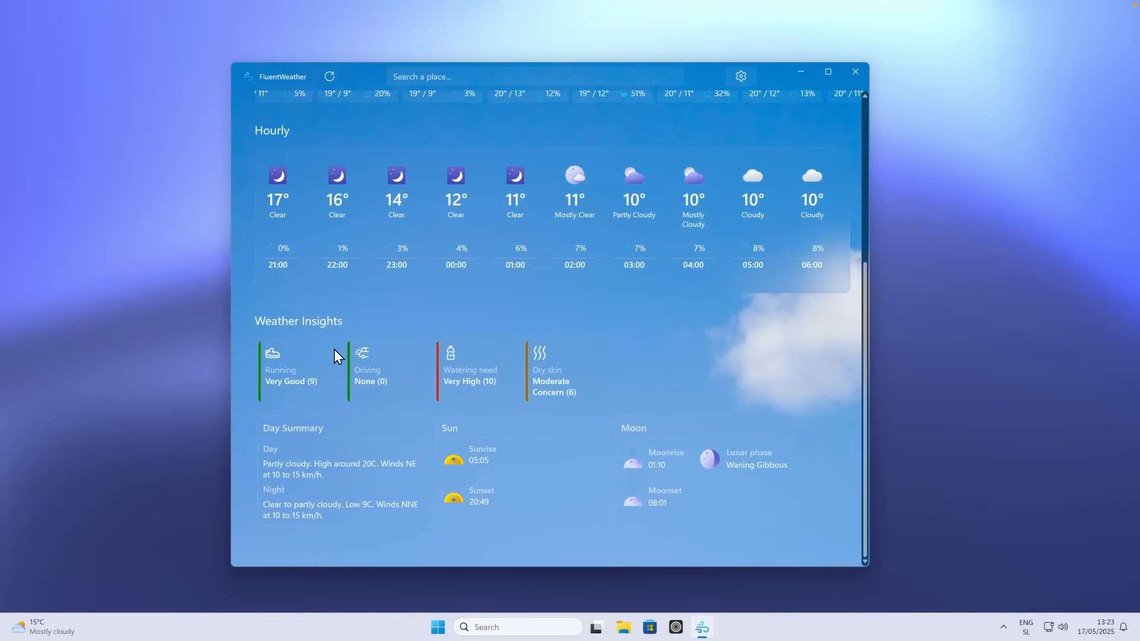
{"action": "scroll", "coordinate": [504, 366], "scroll_direction": "up", "scroll_amount": 5}
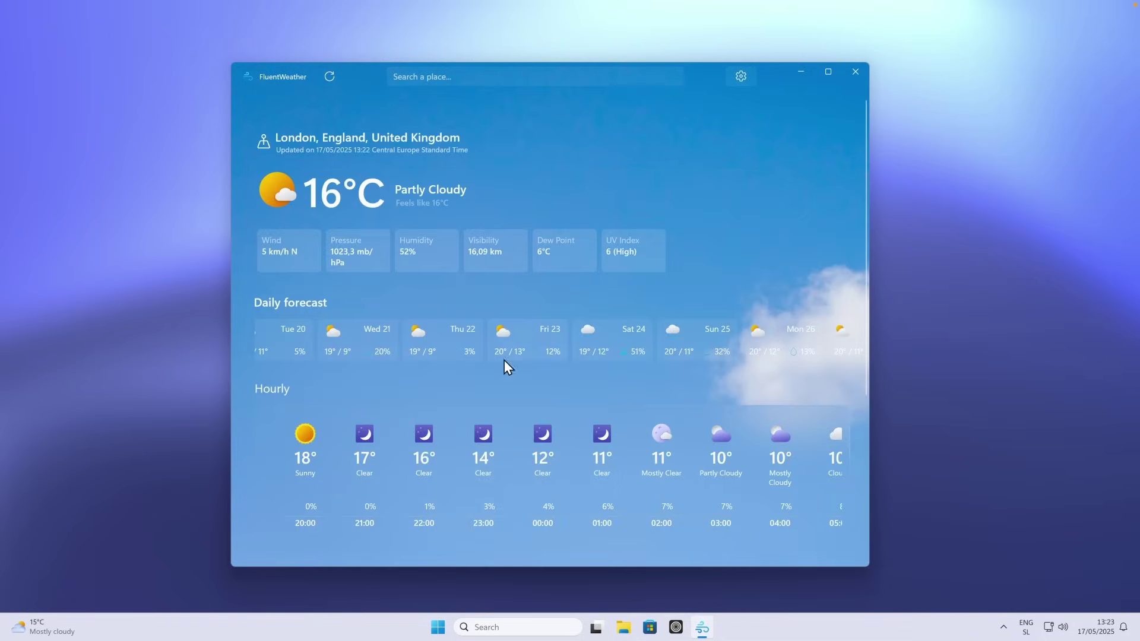
{"action": "left_click", "coordinate": [330, 78]}
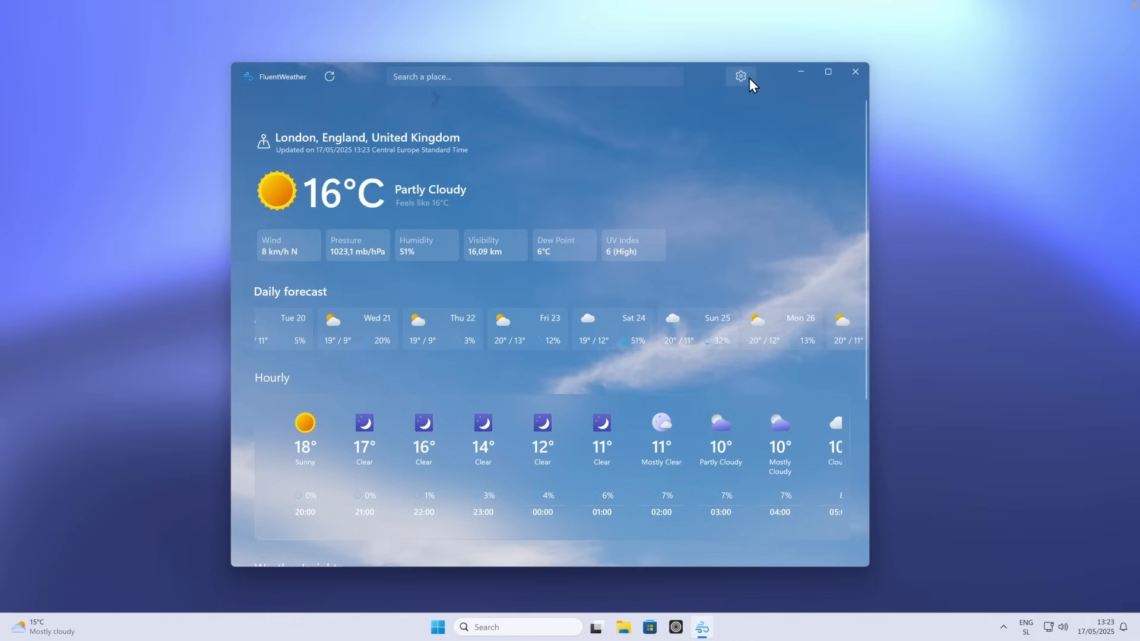
- In FluentWeather settings, toggle the sky background image off and back on, keeping it enabled
{"action": "left_click", "coordinate": [743, 77]}
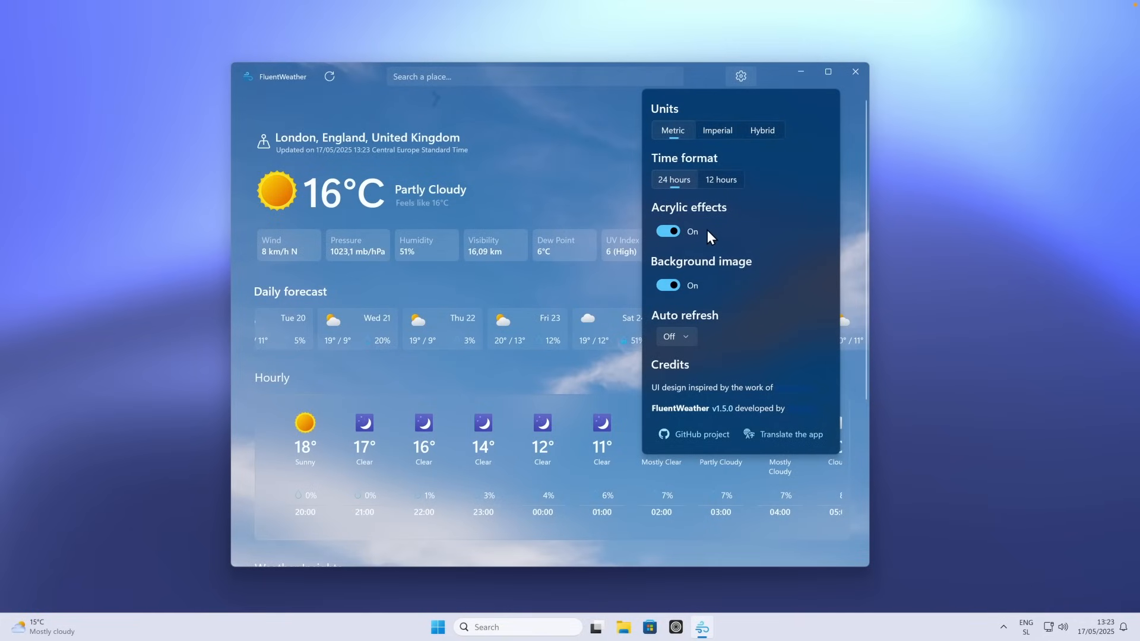
{"action": "left_click", "coordinate": [668, 285]}
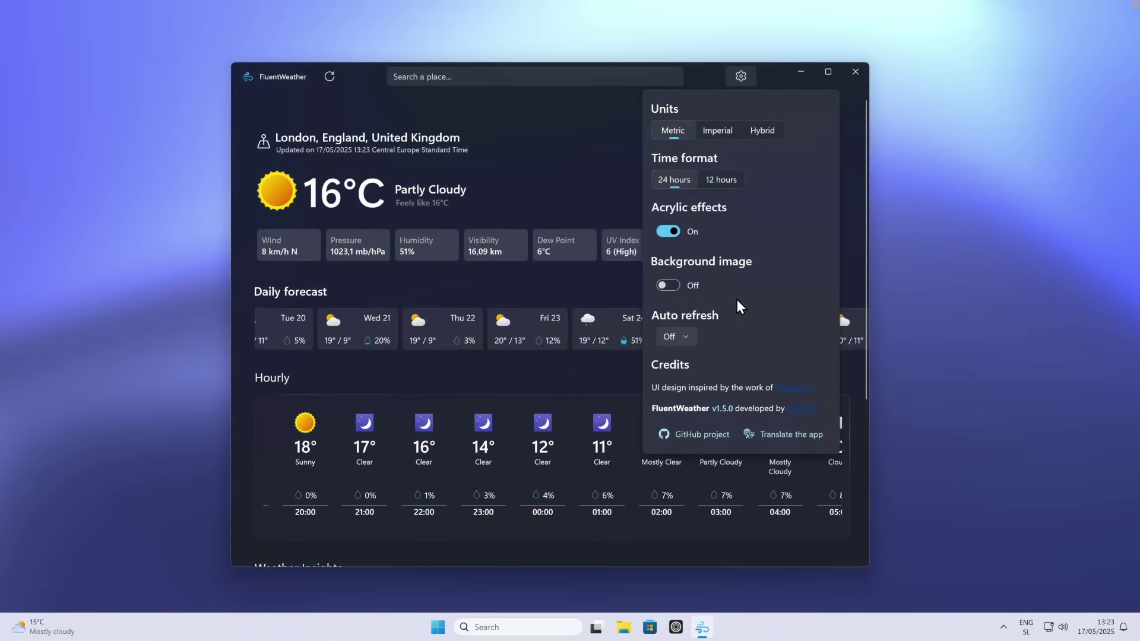
{"action": "left_click", "coordinate": [668, 285]}
{"action": "left_click", "coordinate": [569, 144]}
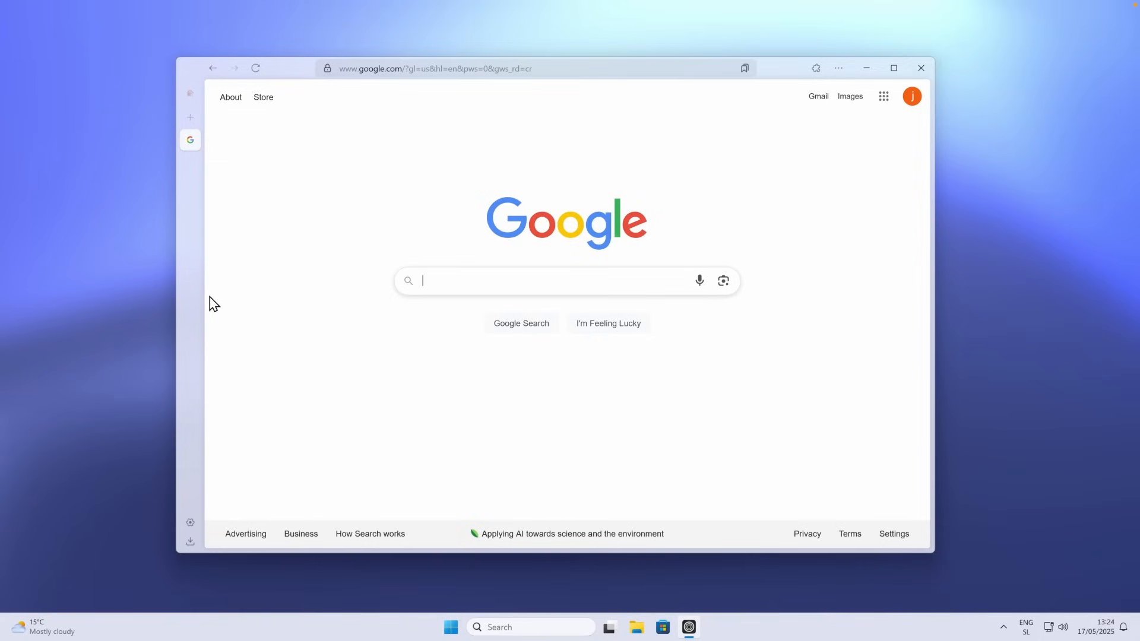
- Open YouTube in a new tab, then reach the Look and Feel page of Zen Browser's settings
{"action": "left_click_drag", "start_coordinate": [294, 73], "coordinate": [299, 73]}
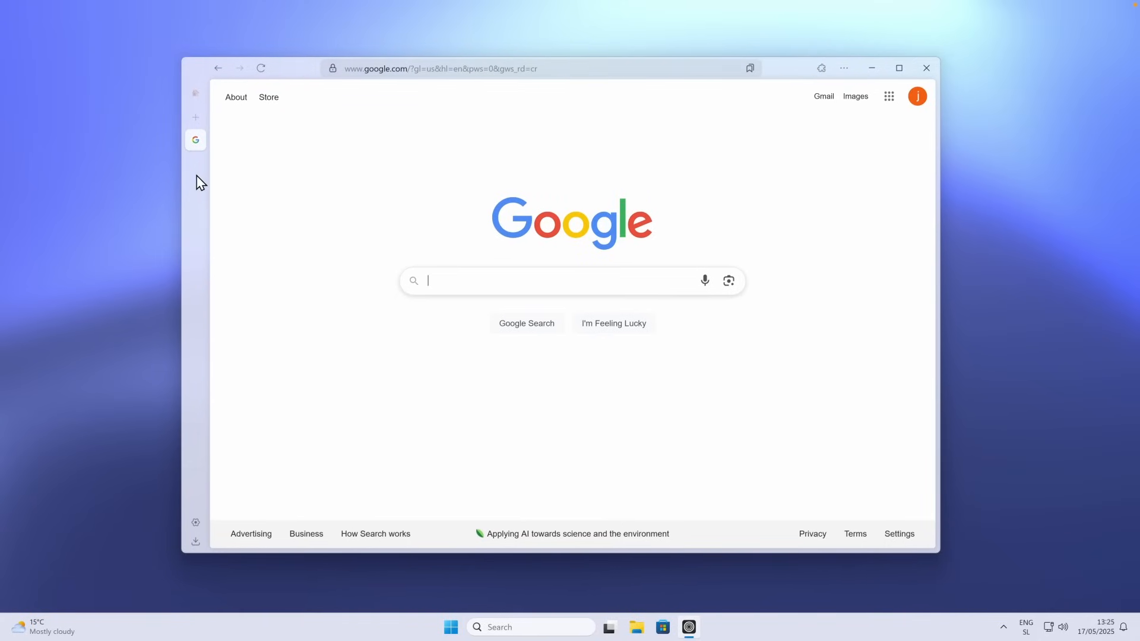
{"action": "left_click", "coordinate": [195, 117]}
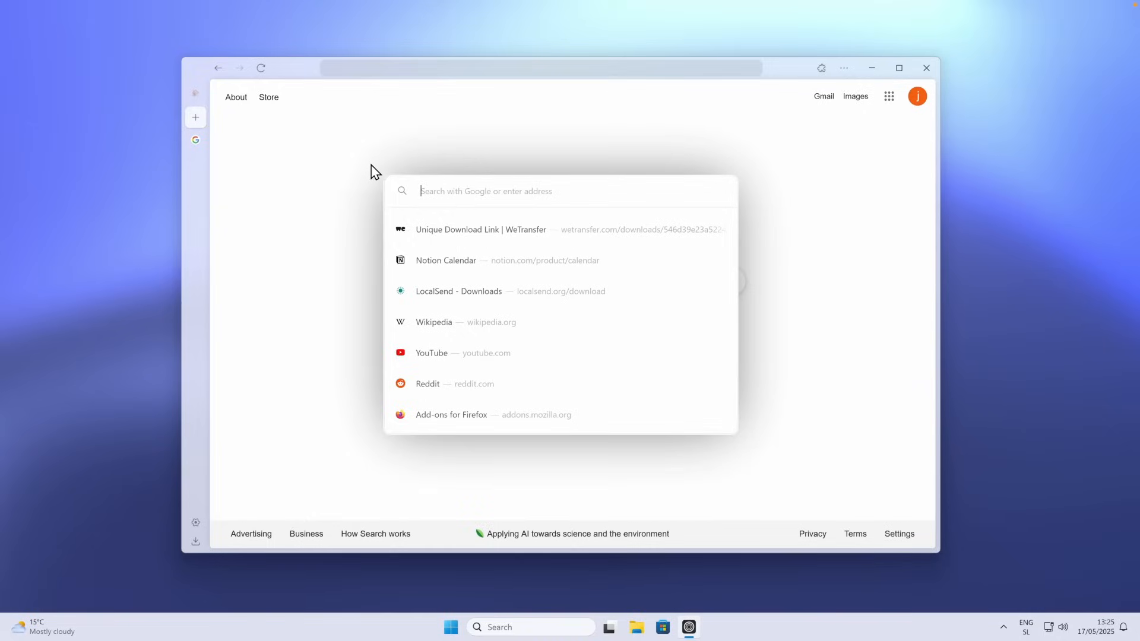
{"action": "left_click", "coordinate": [481, 353]}
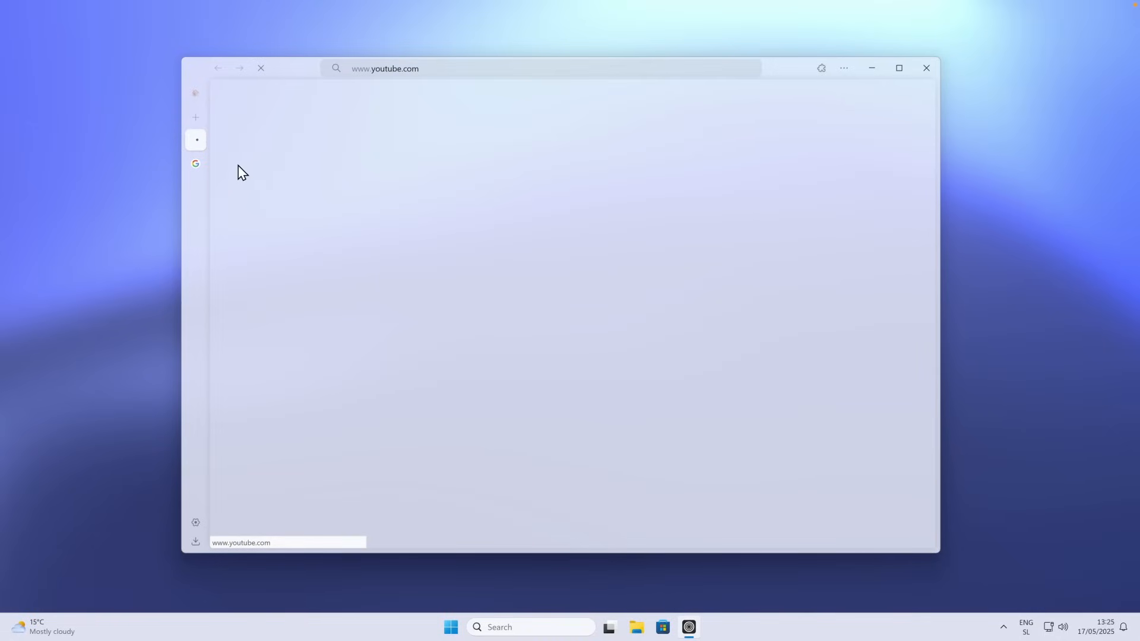
{"action": "left_click", "coordinate": [844, 69]}
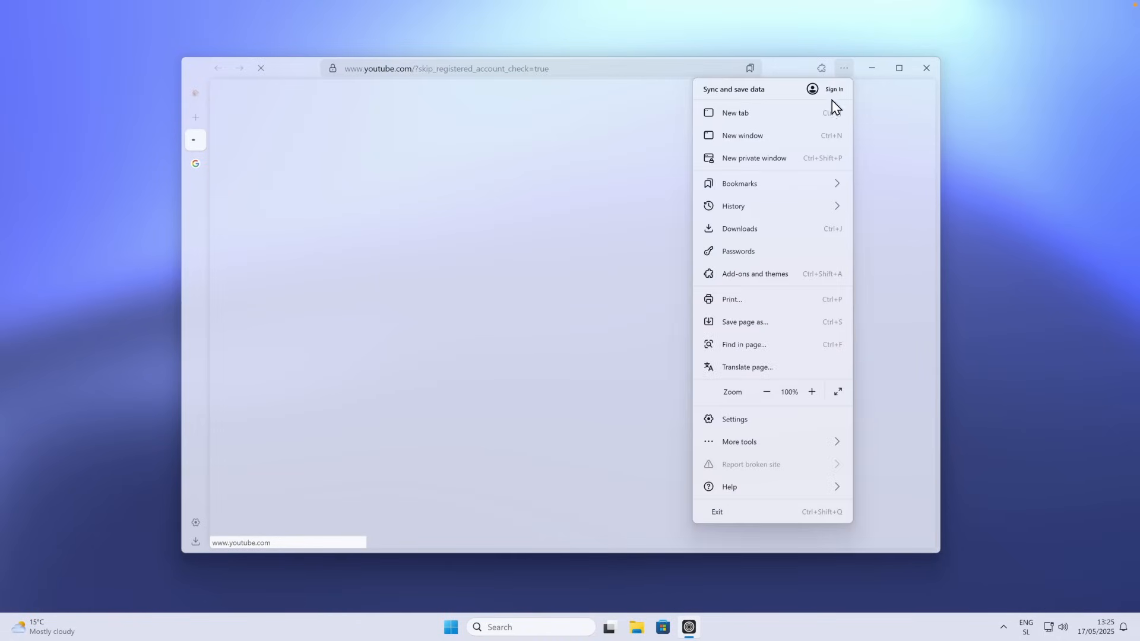
{"action": "left_click", "coordinate": [773, 420]}
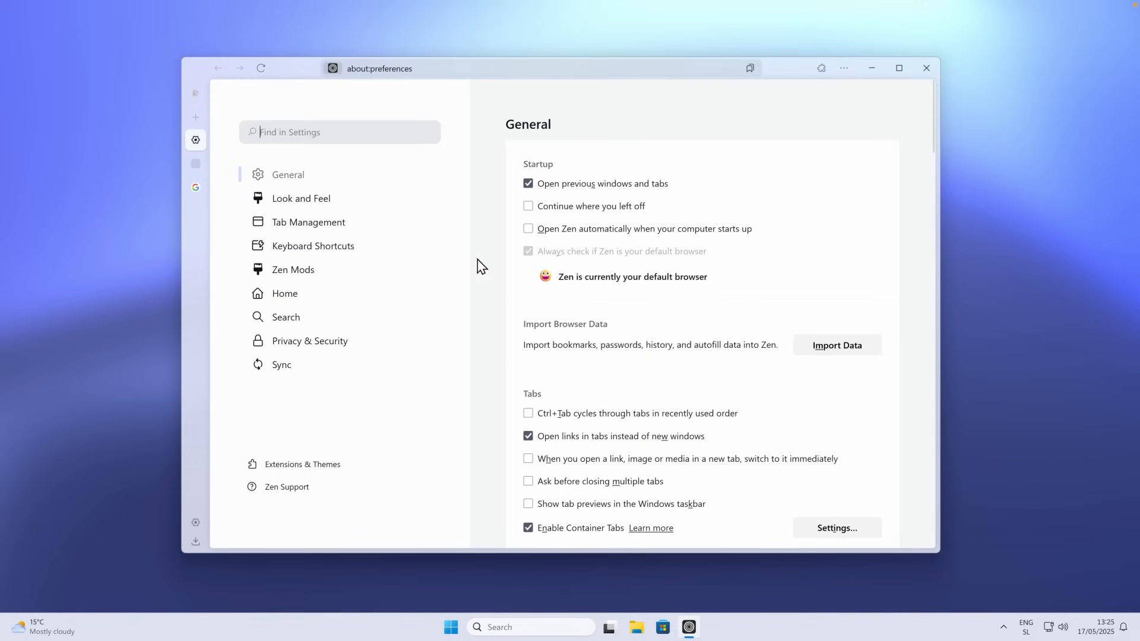
{"action": "left_click", "coordinate": [347, 202]}
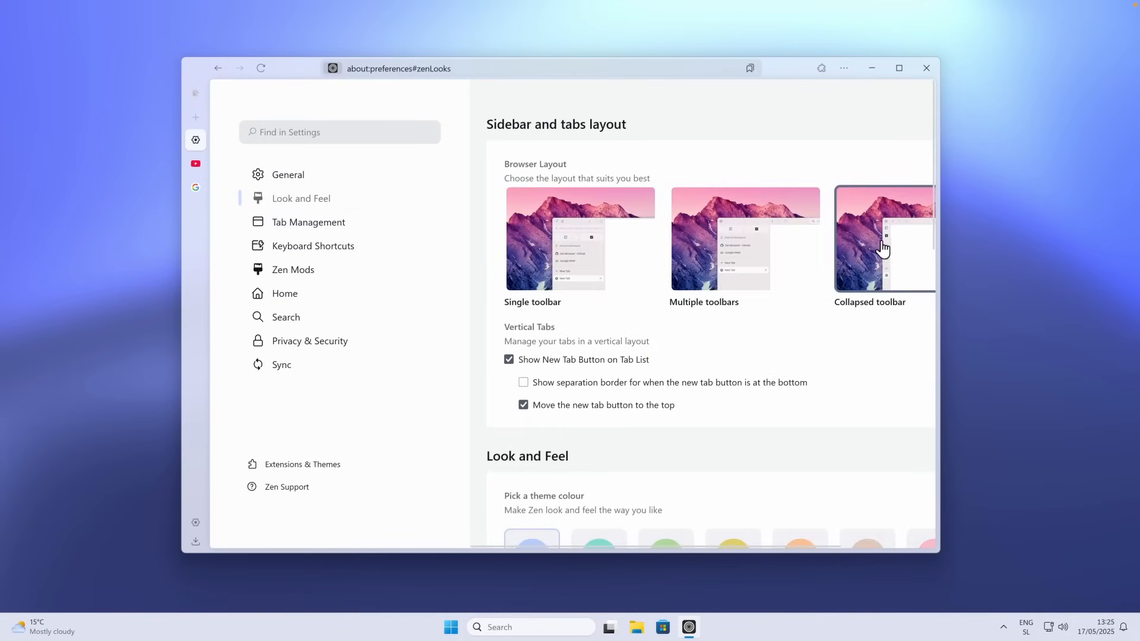
- Try the Multiple toolbars layout, then settle on the Single toolbar layout
{"action": "left_click", "coordinate": [757, 260]}
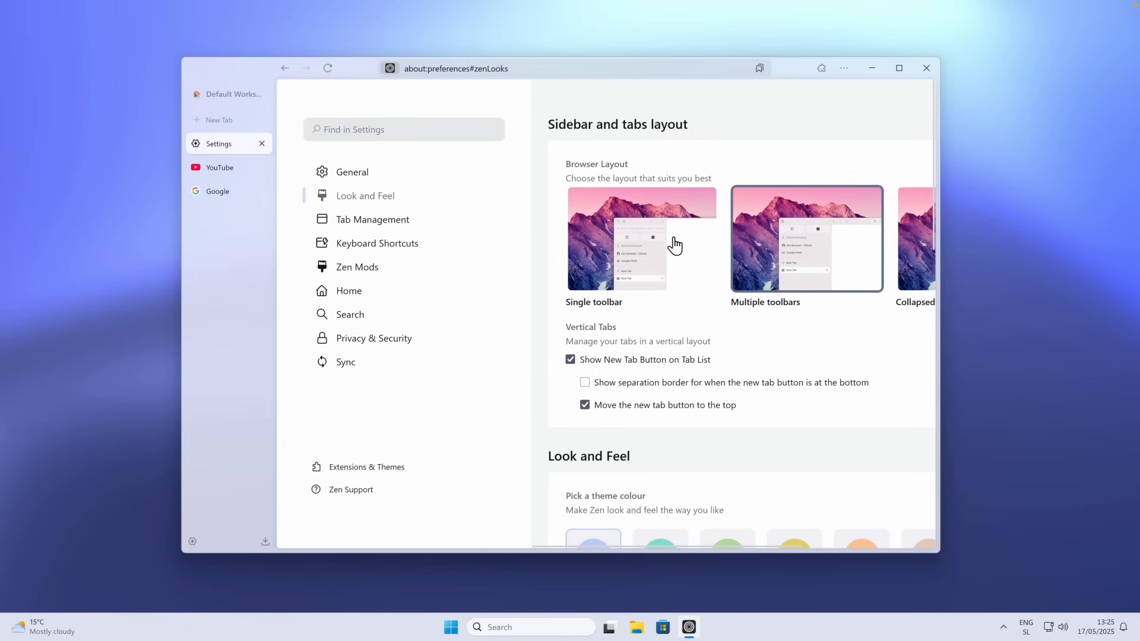
{"action": "left_click", "coordinate": [654, 243]}
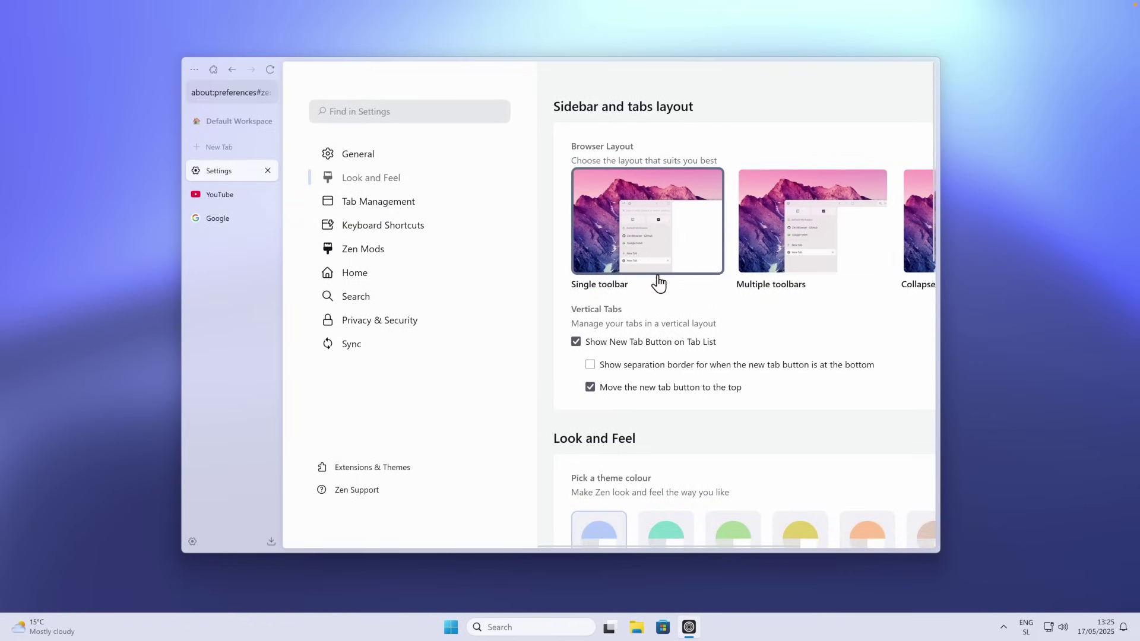
{"action": "left_click", "coordinate": [231, 93]}
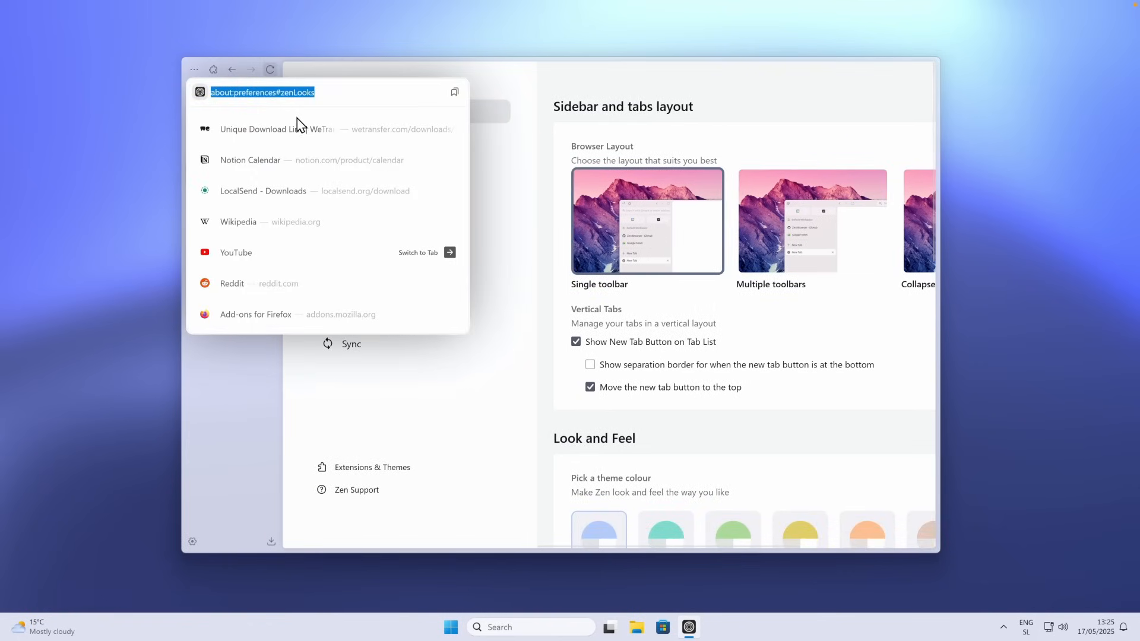
{"action": "left_click", "coordinate": [251, 386]}
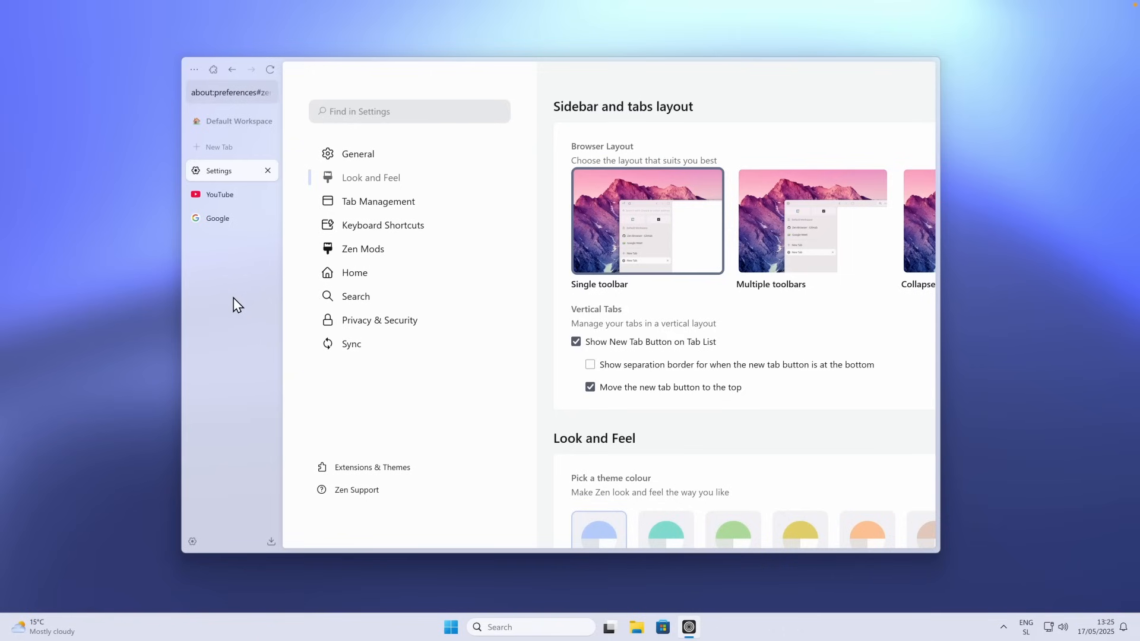
- Enable compact mode from the sidebar tab area's context menu
{"action": "right_click", "coordinate": [235, 300]}
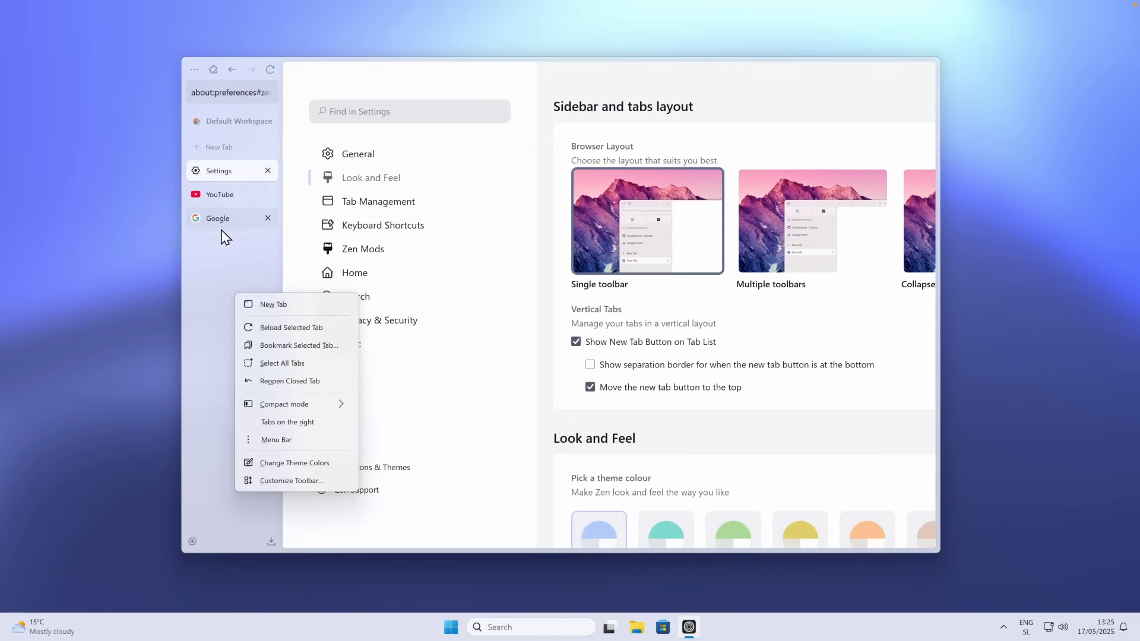
{"action": "mouse_move", "coordinate": [284, 405]}
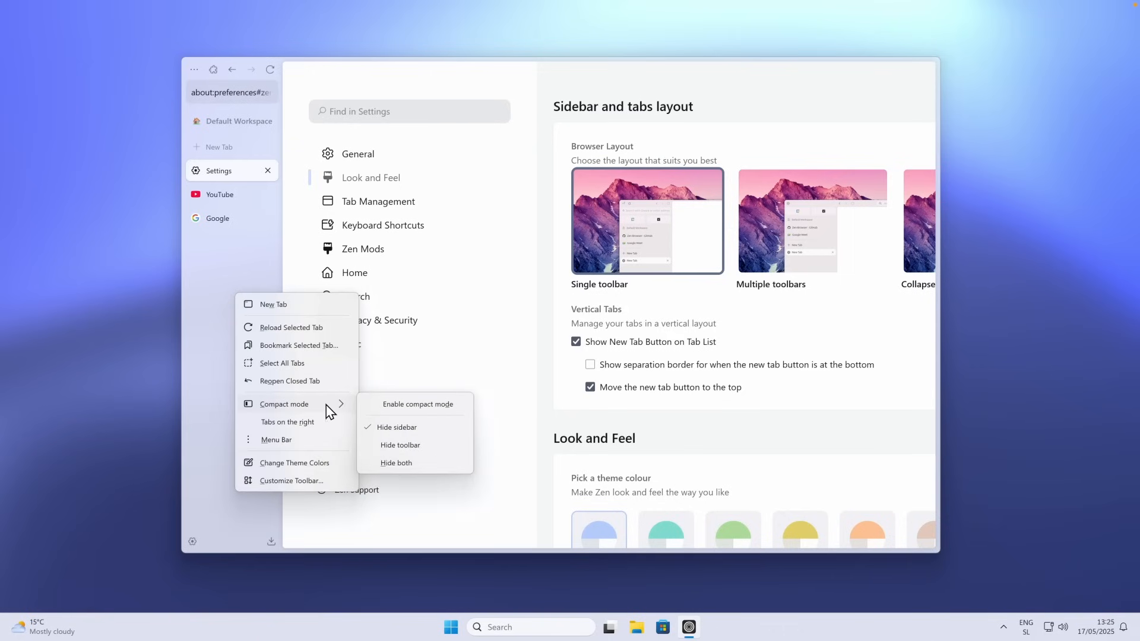
{"action": "left_click", "coordinate": [403, 405]}
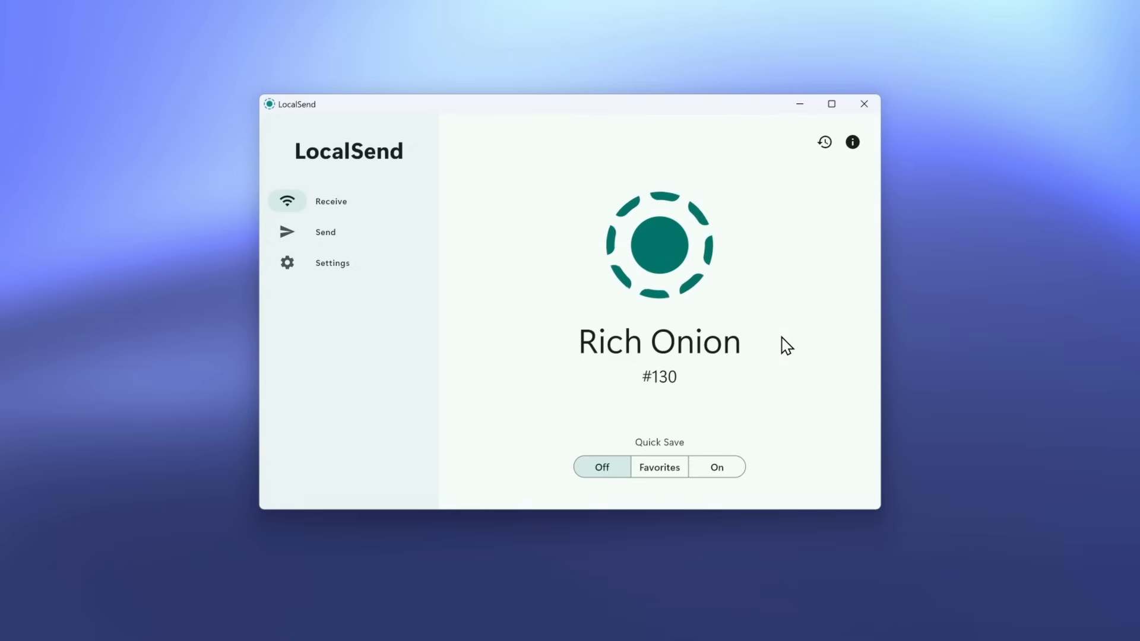
{"action": "left_click", "coordinate": [336, 237]}
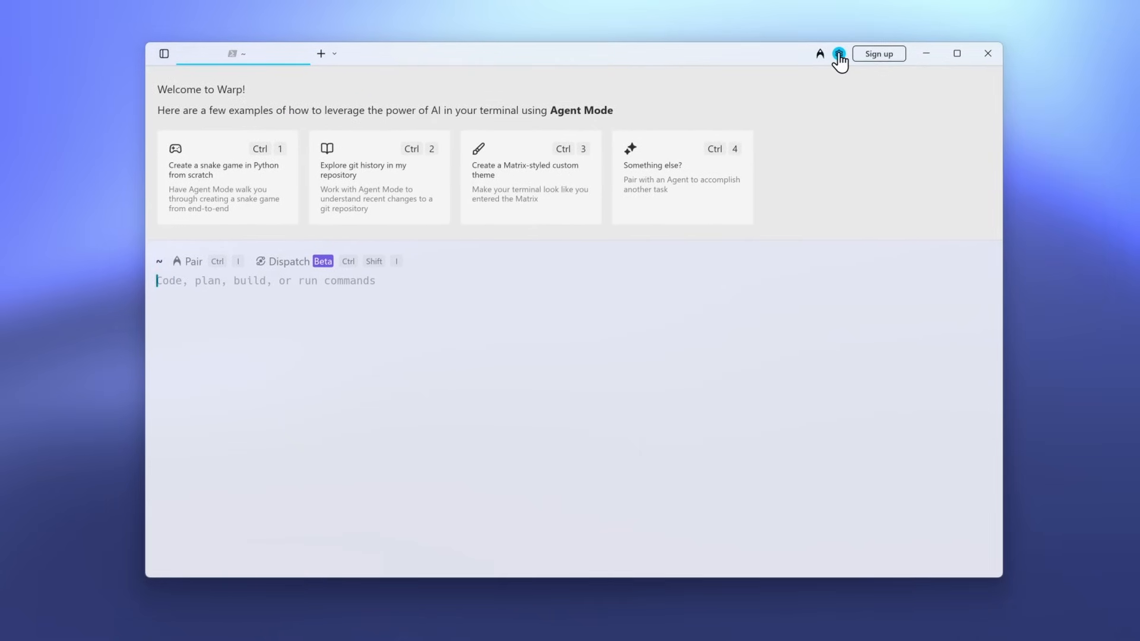
- In Appearance settings, switch off Use Window Blur and lower Window Opacity to 24
{"action": "left_click", "coordinate": [839, 54]}
{"action": "left_click", "coordinate": [752, 95]}
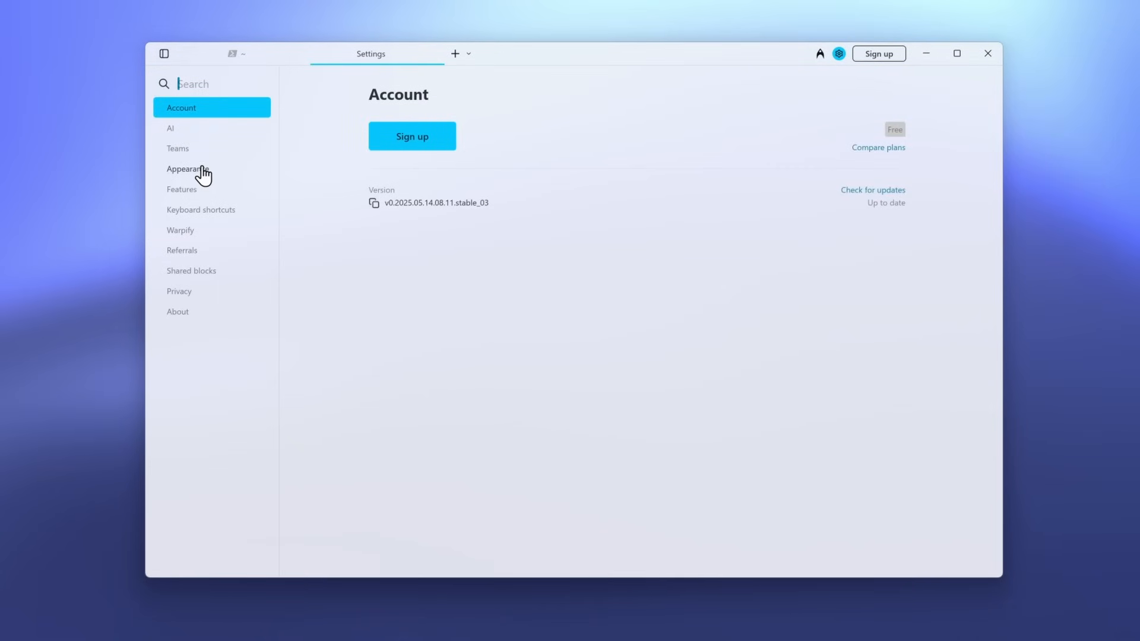
{"action": "left_click", "coordinate": [202, 171]}
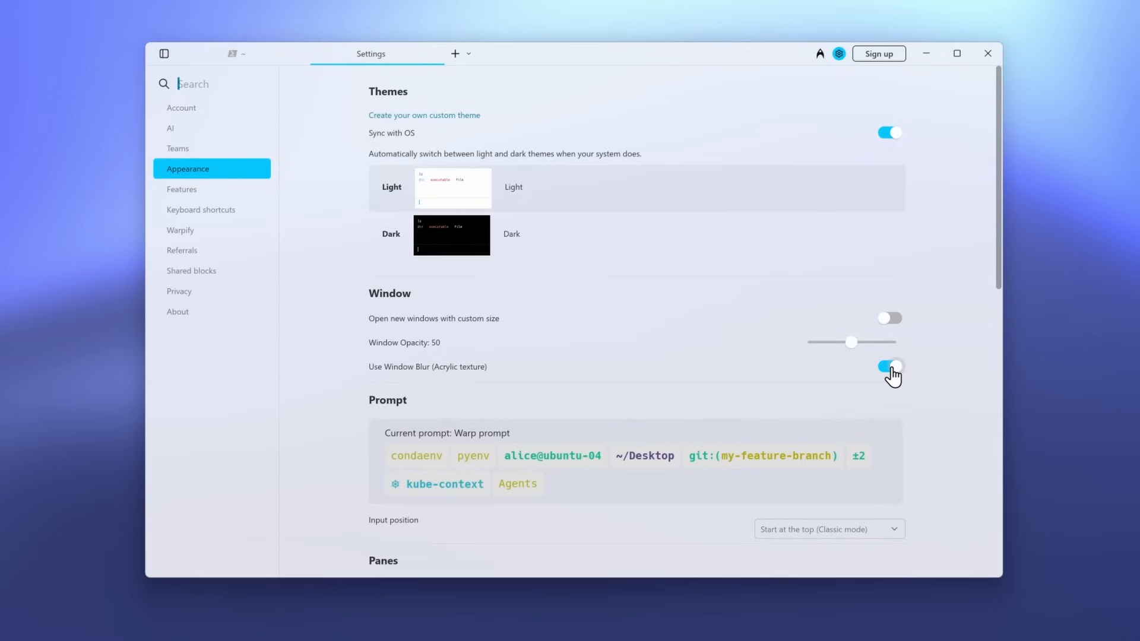
{"action": "left_click", "coordinate": [891, 368]}
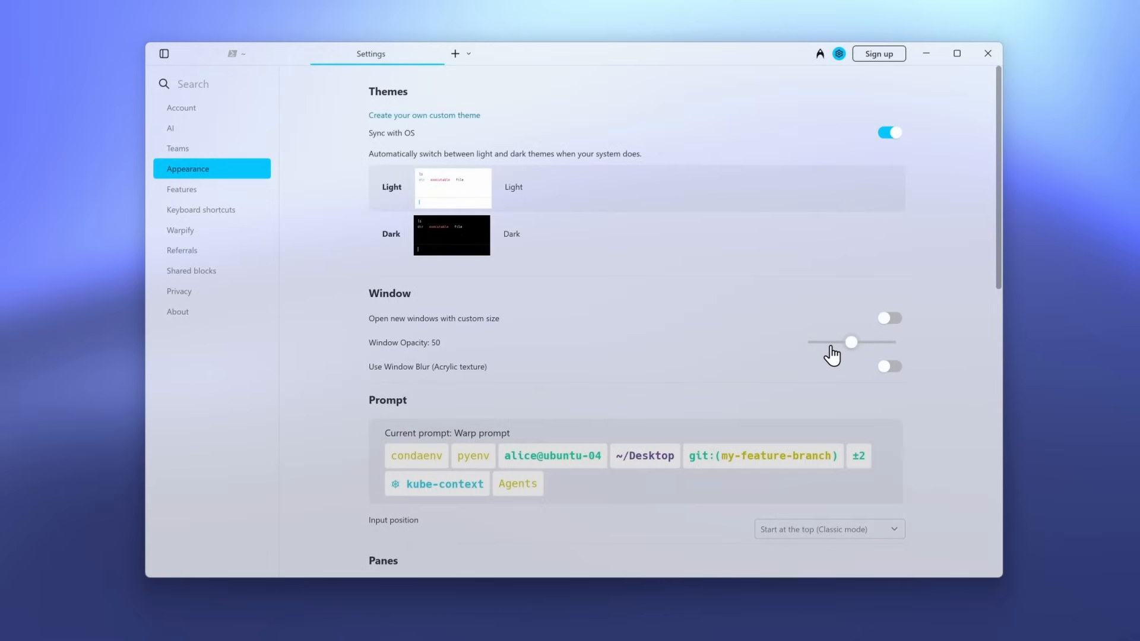
{"action": "left_click", "coordinate": [828, 343]}
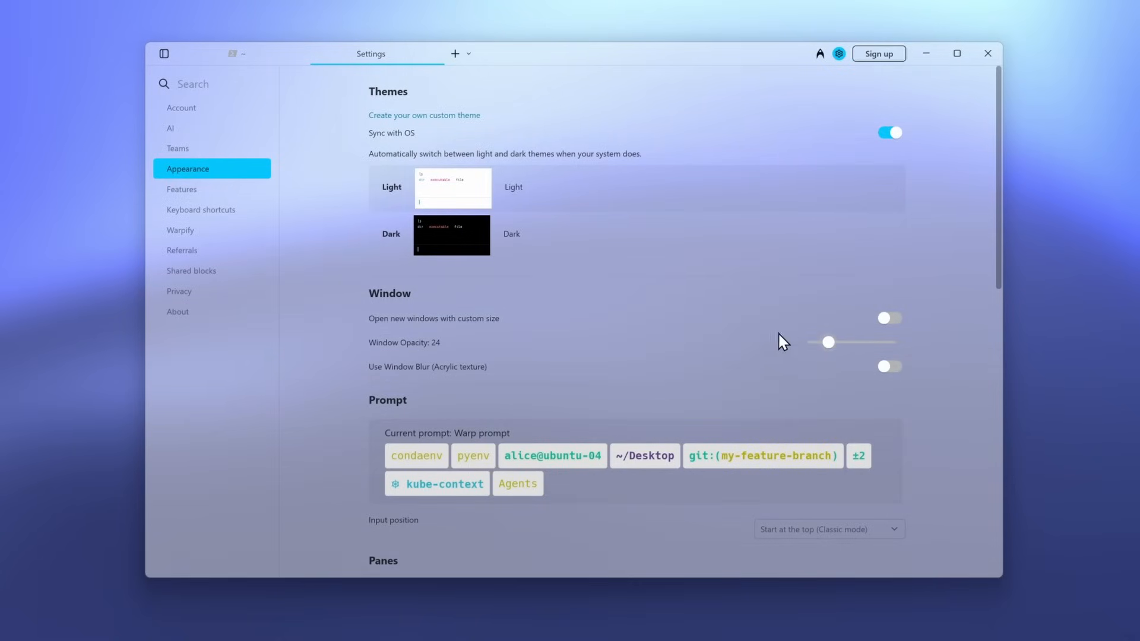
- Close Settings and send the manim installation question to Agent Mode
{"action": "key", "text": "ctrl+w"}
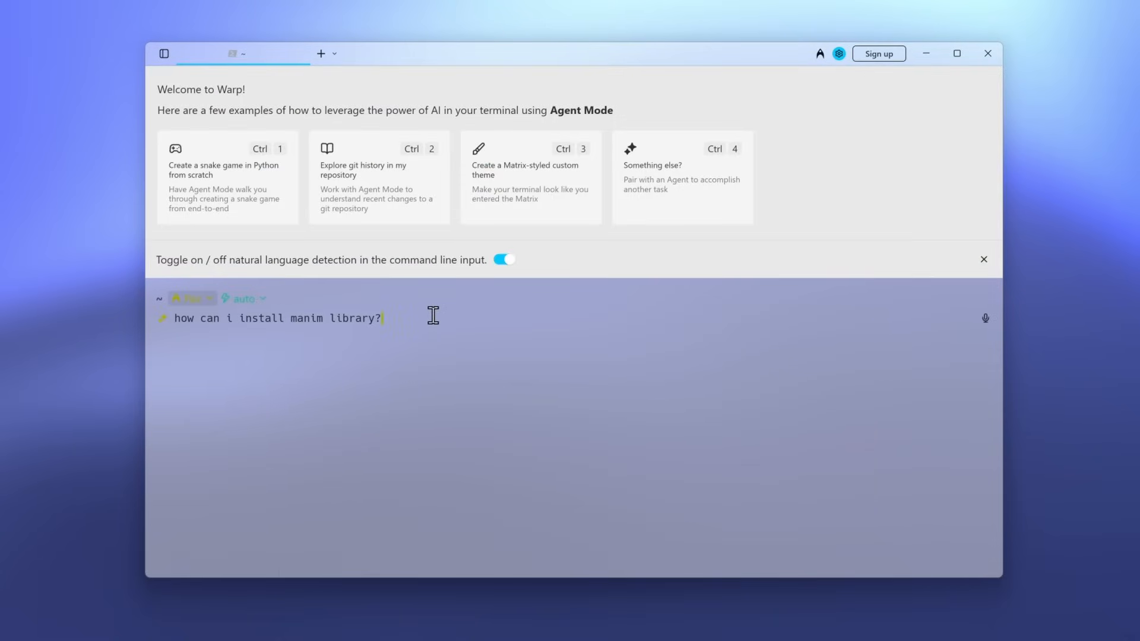
{"action": "key", "text": "Return"}
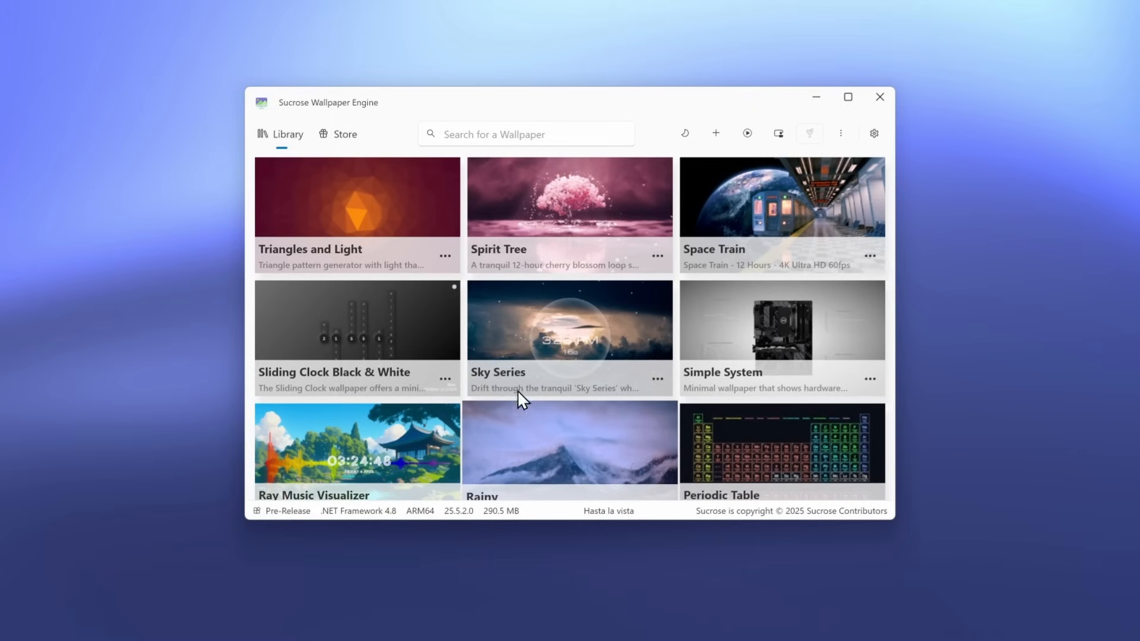
{"action": "scroll", "coordinate": [529, 389], "scroll_direction": "down", "scroll_amount": 3}
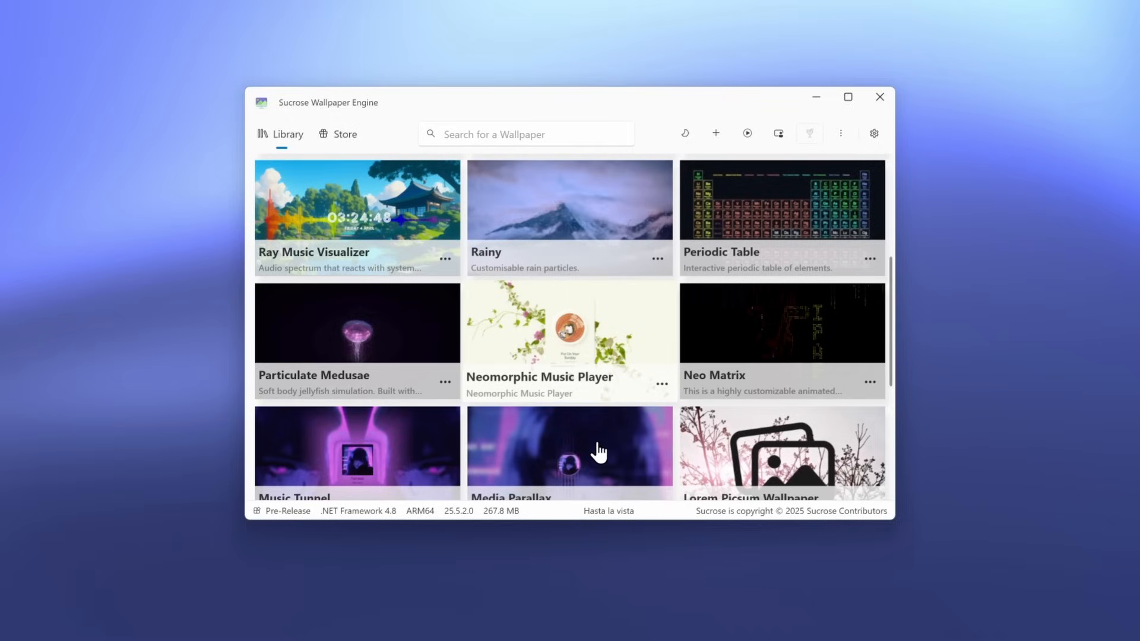
- Browse the Store's live wallpapers and filter to the Dynamic category
{"action": "left_click", "coordinate": [347, 136]}
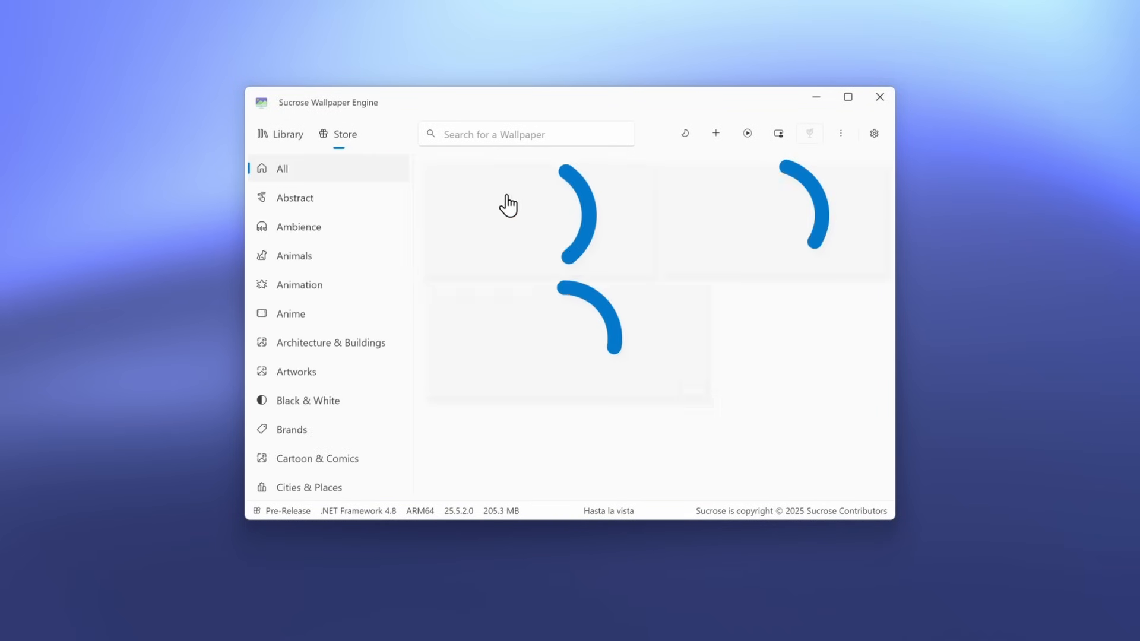
{"action": "scroll", "coordinate": [601, 293], "scroll_direction": "down", "scroll_amount": 5}
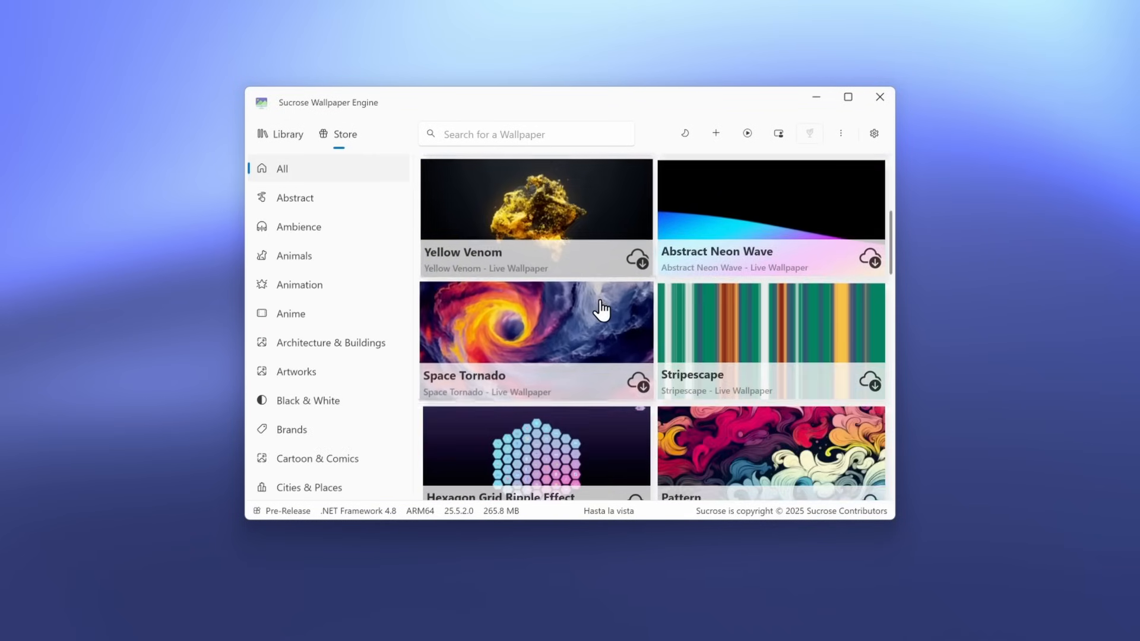
{"action": "scroll", "coordinate": [599, 311], "scroll_direction": "down", "scroll_amount": 5}
{"action": "scroll", "coordinate": [599, 311], "scroll_direction": "down", "scroll_amount": 5}
{"action": "scroll", "coordinate": [624, 307], "scroll_direction": "down", "scroll_amount": 5}
{"action": "scroll", "coordinate": [664, 320], "scroll_direction": "down", "scroll_amount": 1}
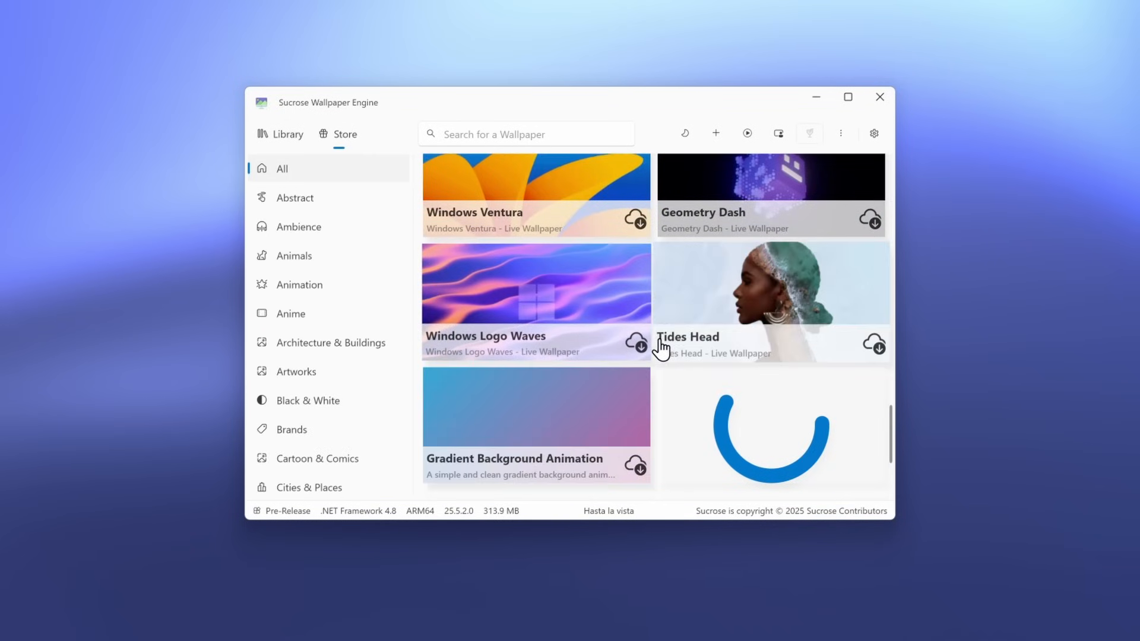
{"action": "scroll", "coordinate": [731, 425], "scroll_direction": "up", "scroll_amount": 3}
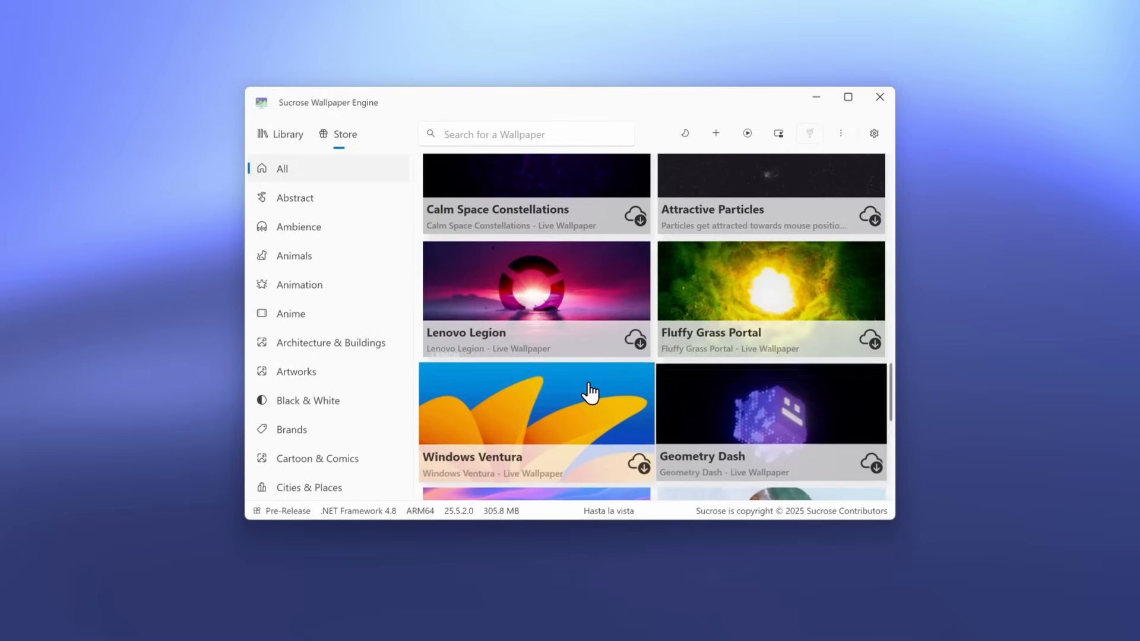
{"action": "scroll", "coordinate": [624, 387], "scroll_direction": "down", "scroll_amount": 3}
{"action": "scroll", "coordinate": [350, 374], "scroll_direction": "down", "scroll_amount": 3}
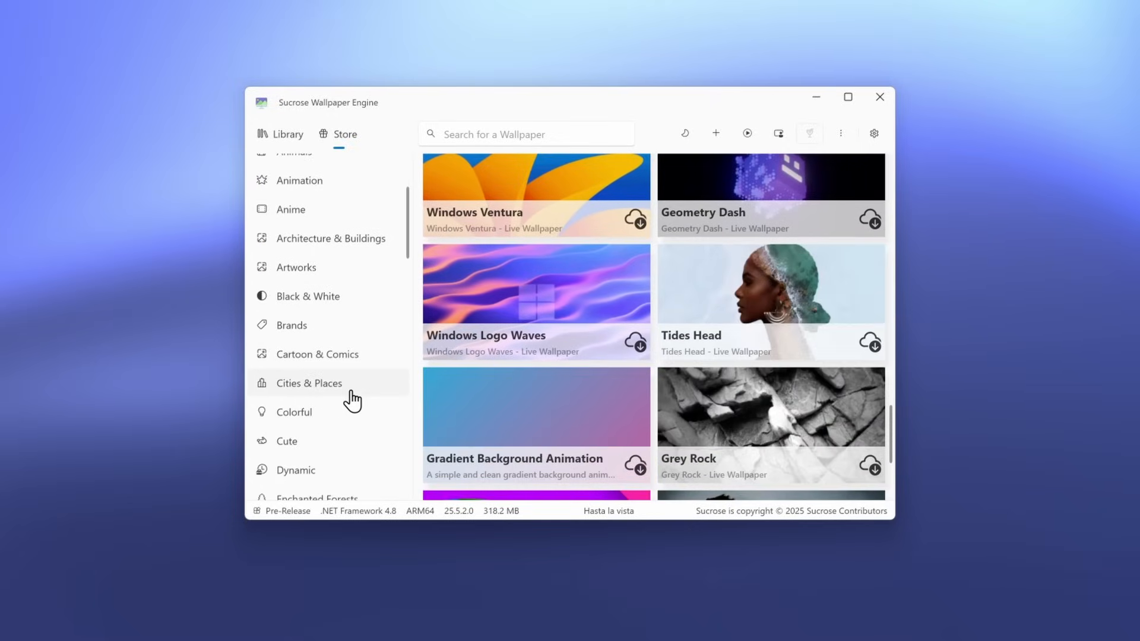
{"action": "scroll", "coordinate": [349, 423], "scroll_direction": "down", "scroll_amount": 1}
{"action": "scroll", "coordinate": [340, 401], "scroll_direction": "down", "scroll_amount": 3}
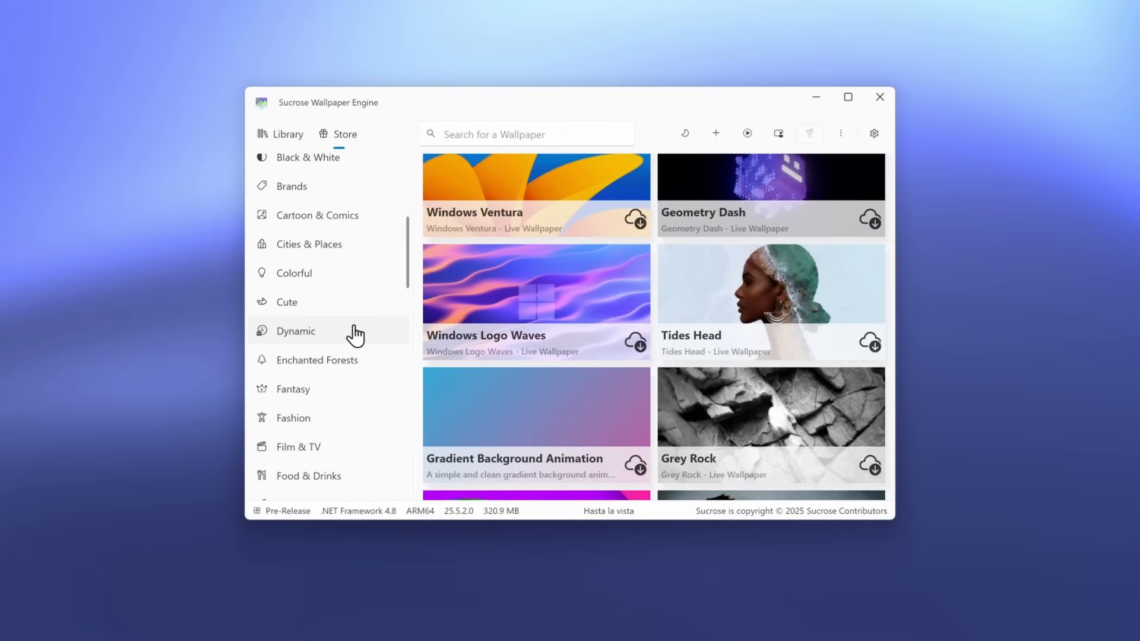
{"action": "left_click", "coordinate": [351, 332]}
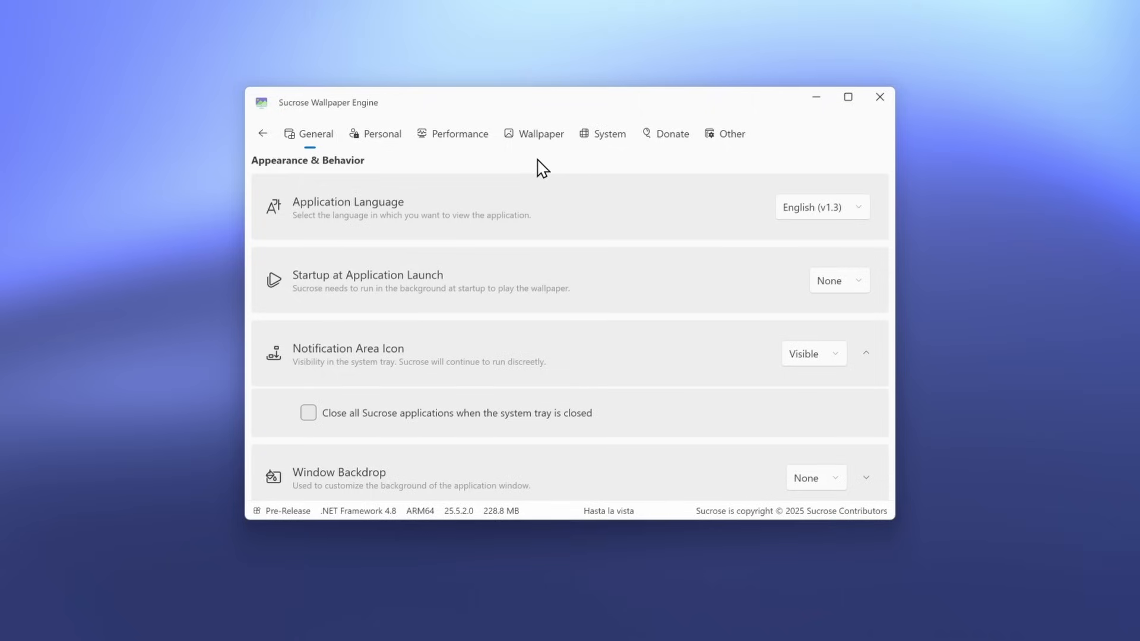
- Review the Performance settings down to the System section
{"action": "left_click", "coordinate": [446, 140]}
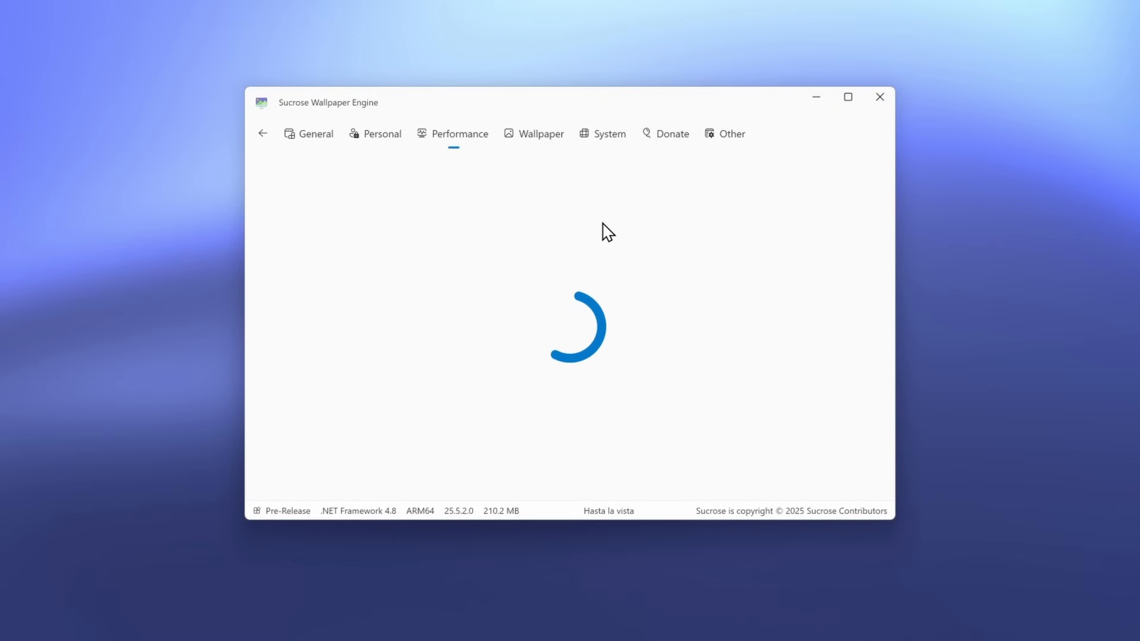
{"action": "scroll", "coordinate": [543, 329], "scroll_direction": "down", "scroll_amount": 10}
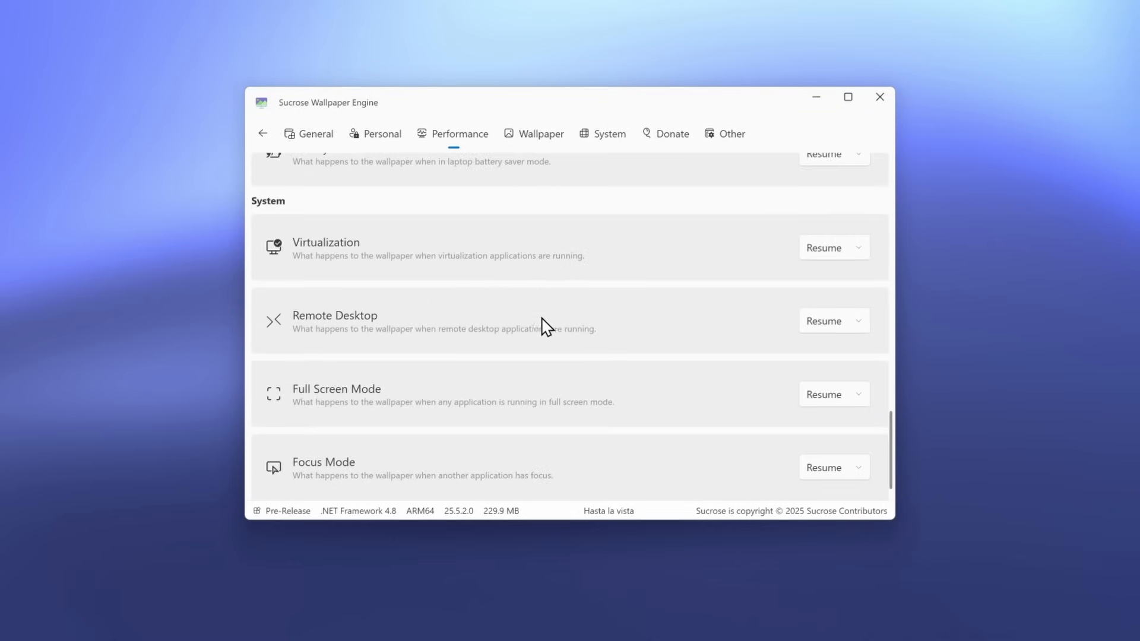
{"action": "scroll", "coordinate": [542, 352], "scroll_direction": "up", "scroll_amount": 5}
{"action": "scroll", "coordinate": [540, 349], "scroll_direction": "up", "scroll_amount": 5}
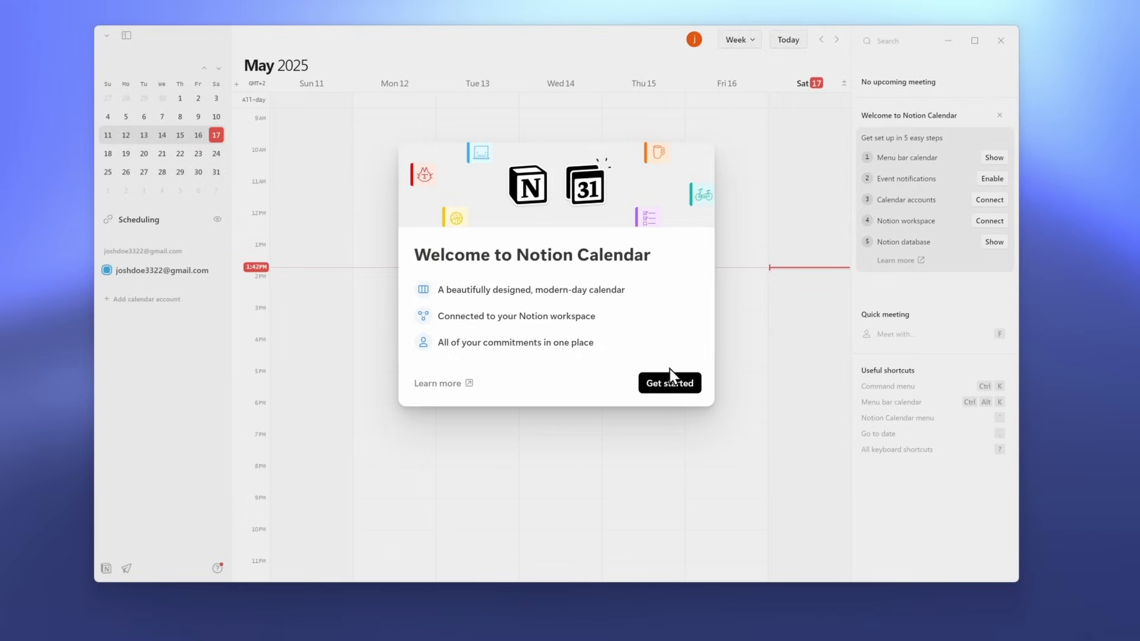
- Dismiss the welcome dialog to reveal the May 2025 week view
{"action": "key", "text": "Return"}
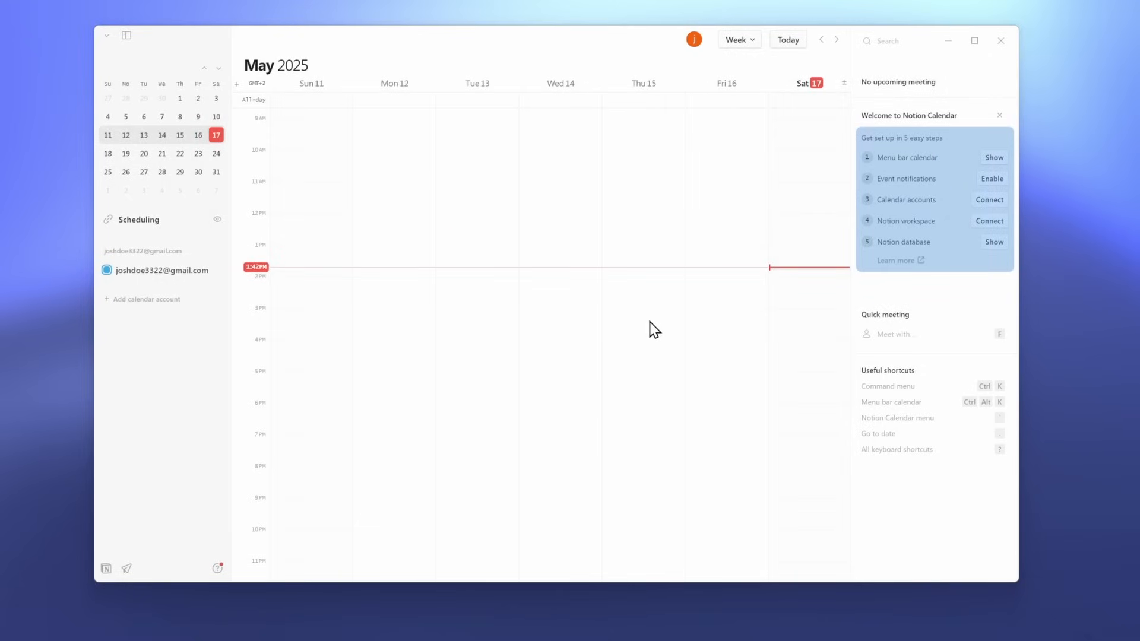